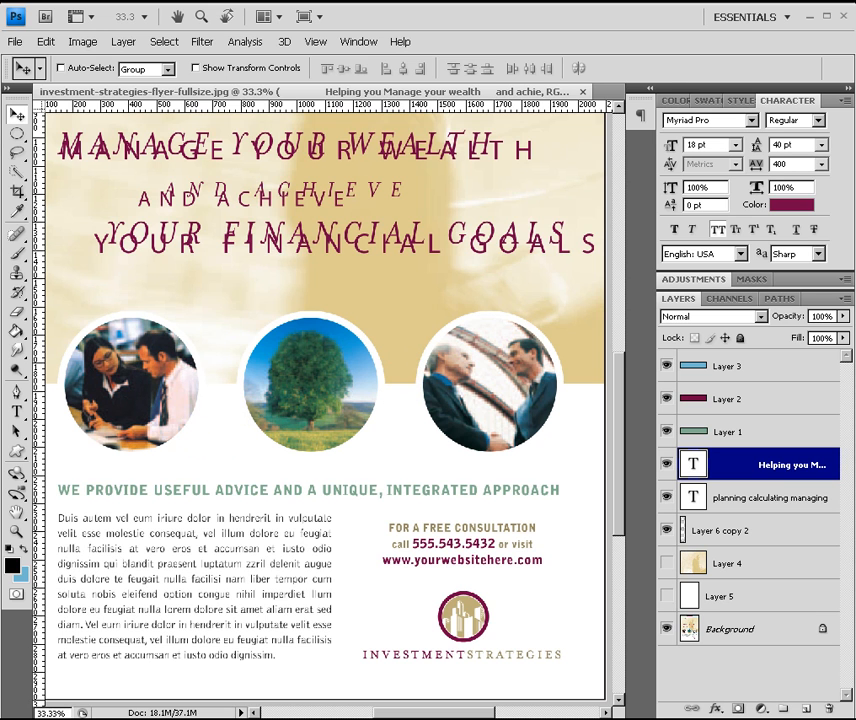
Step: Open IMG03.JPG from the C:\Design a Flyer files folder as its own document in Photoshop
key(alt+Tab)
drag(470, 320, 551, 423)
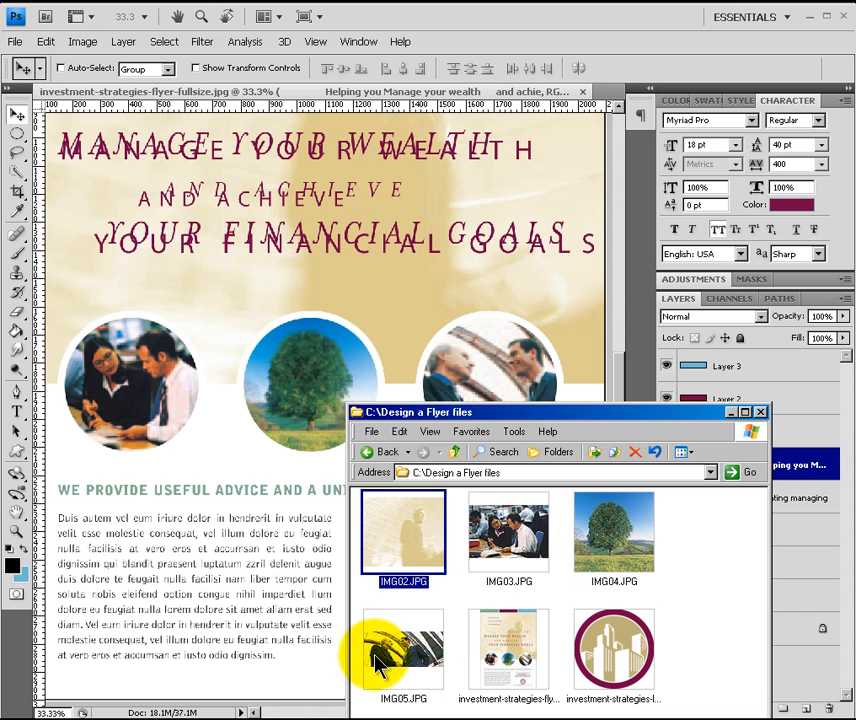
drag(500, 521, 644, 71)
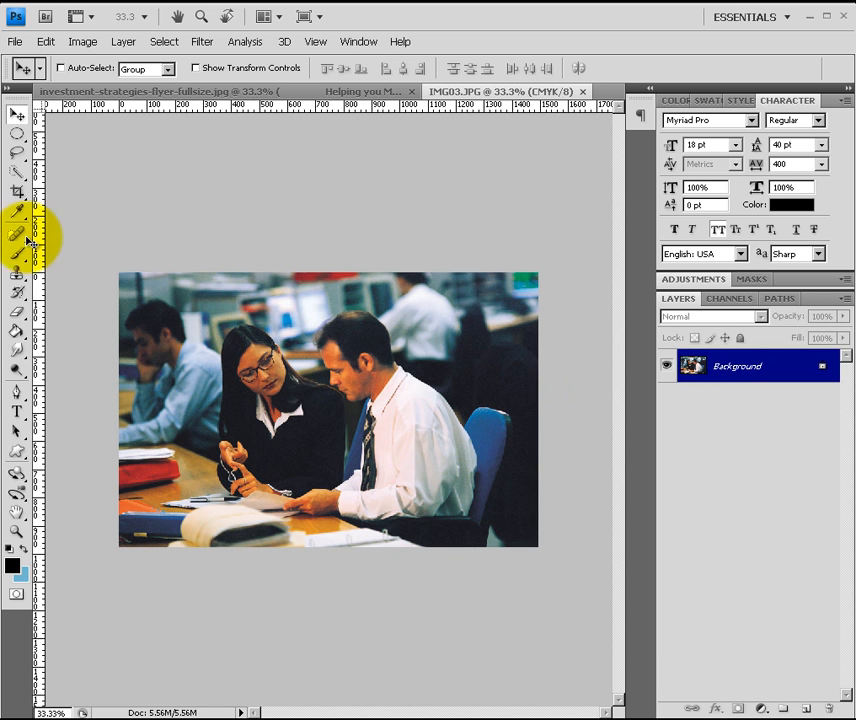
Step: Make a circular selection with the Elliptical Marquee around the woman and man in the foreground of IMG03.JPG
click(17, 133)
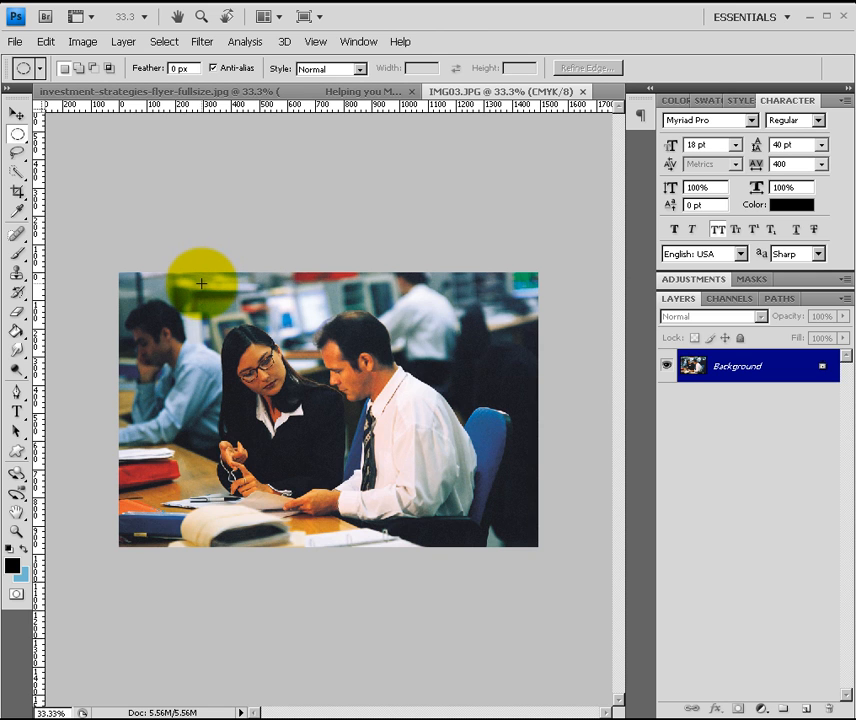
drag(202, 285, 458, 528)
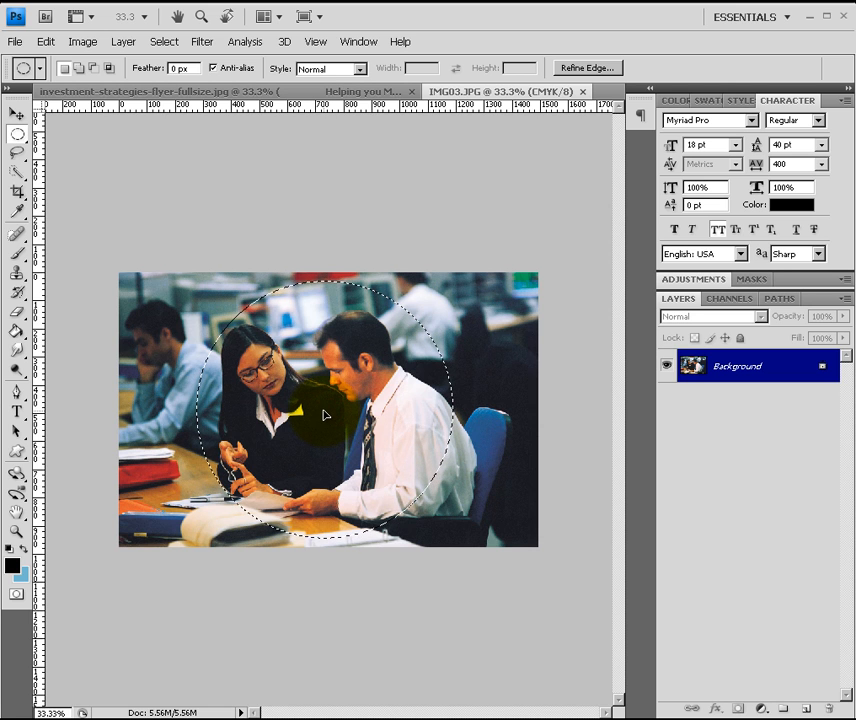
drag(323, 409, 324, 406)
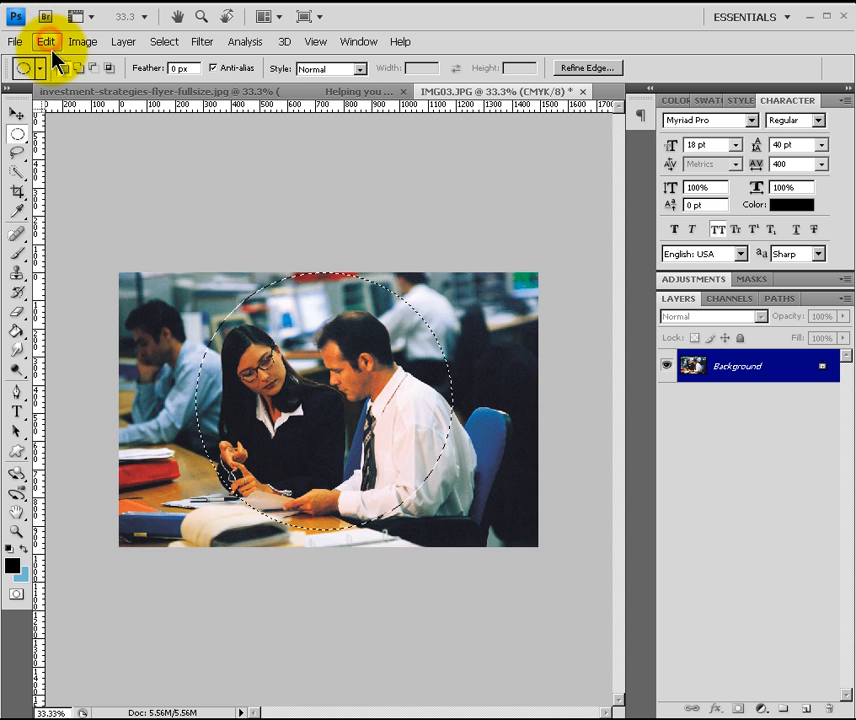
Step: Copy the circular selection from IMG03.JPG and paste it into the investment-strategies flyer as a new layer
click(48, 42)
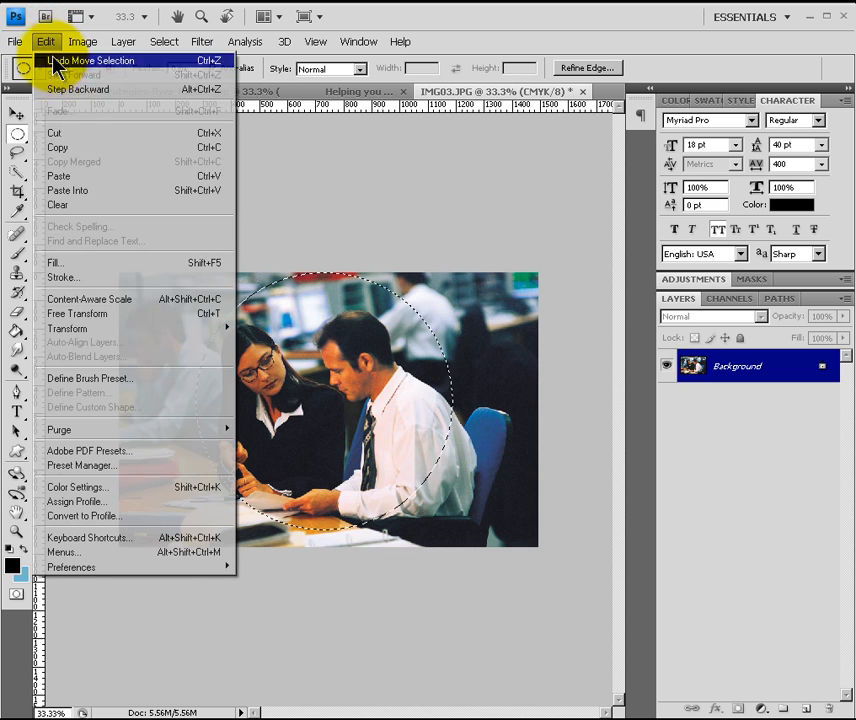
click(80, 149)
click(176, 90)
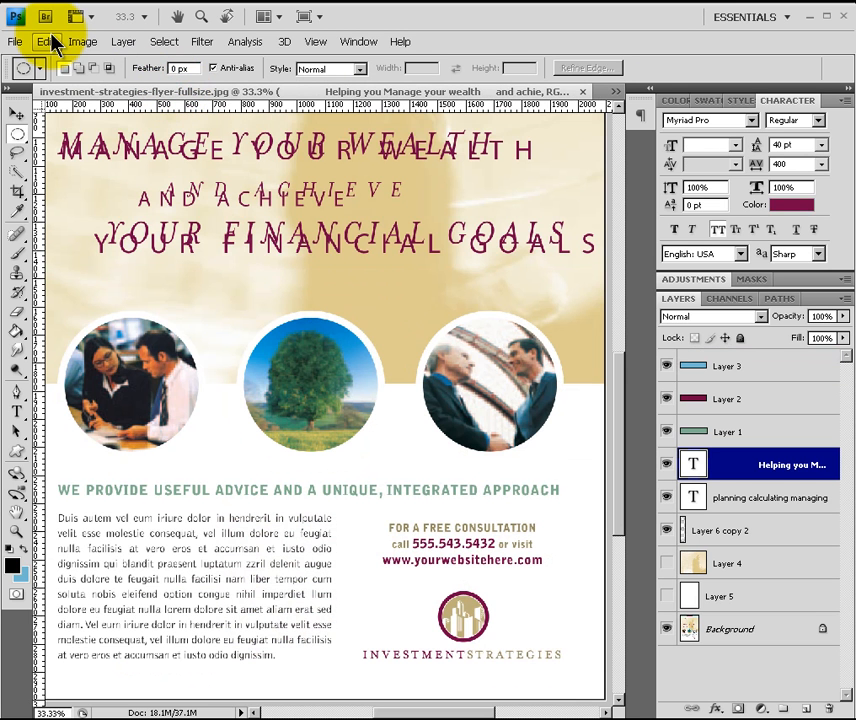
click(46, 42)
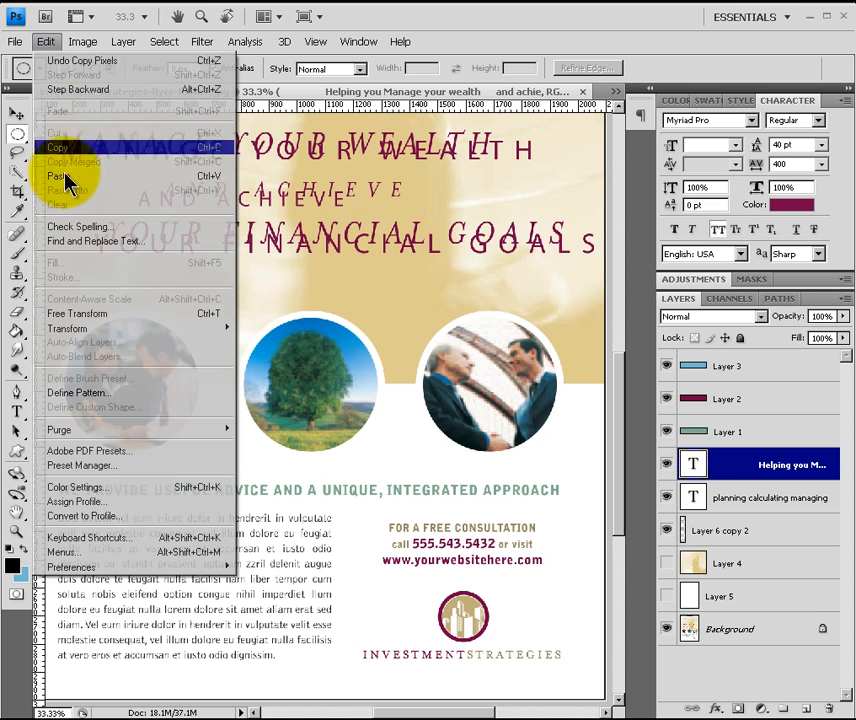
click(66, 177)
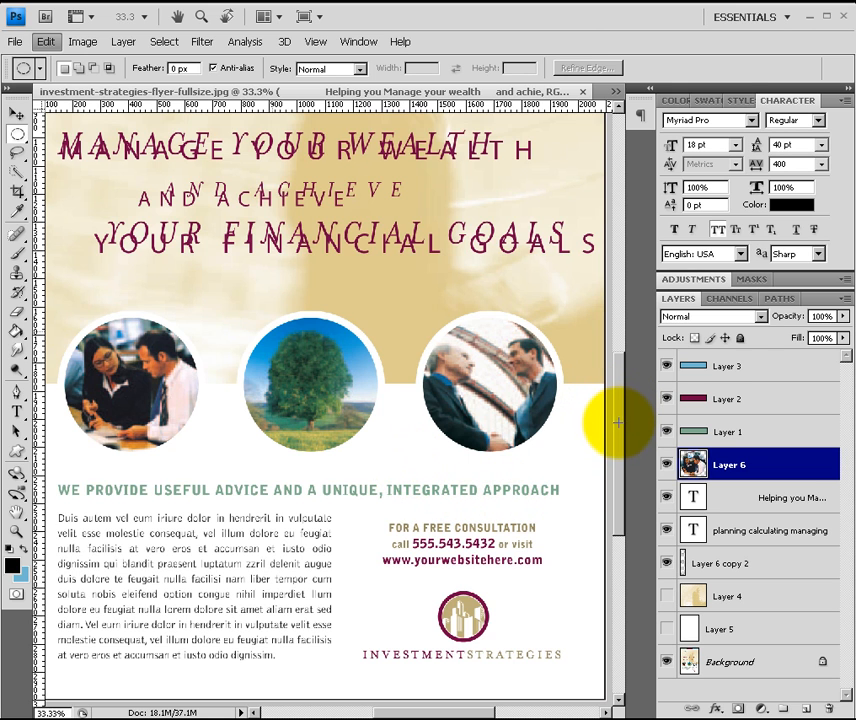
mouse_move(620, 431)
mouse_down()
mouse_move(621, 458)
mouse_move(622, 442)
mouse_up()
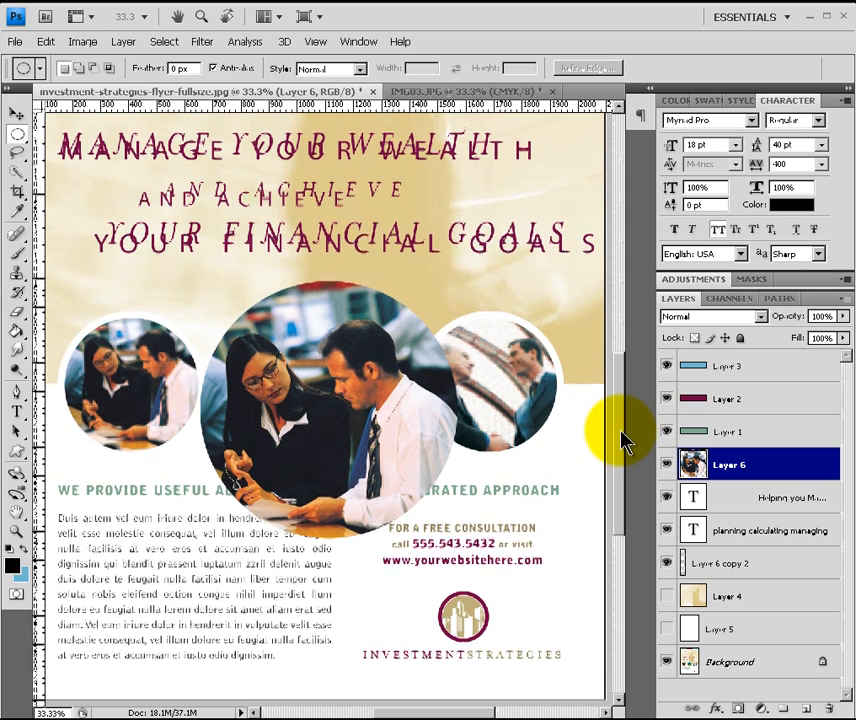
Step: Scale the pasted circular photo proportionally to about 53% and position it over the flyer's first circle with the same two people
click(17, 114)
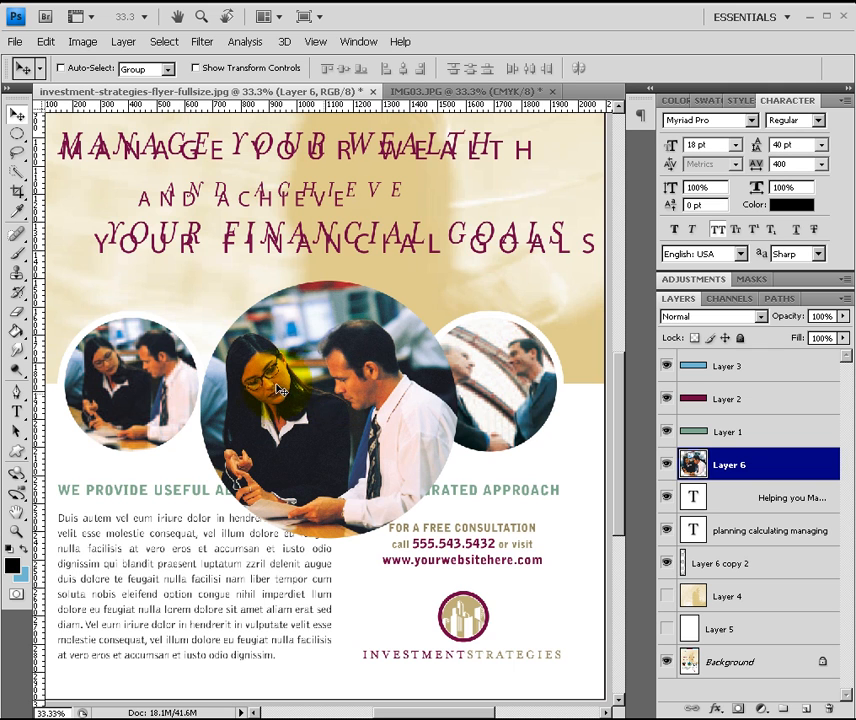
click(50, 45)
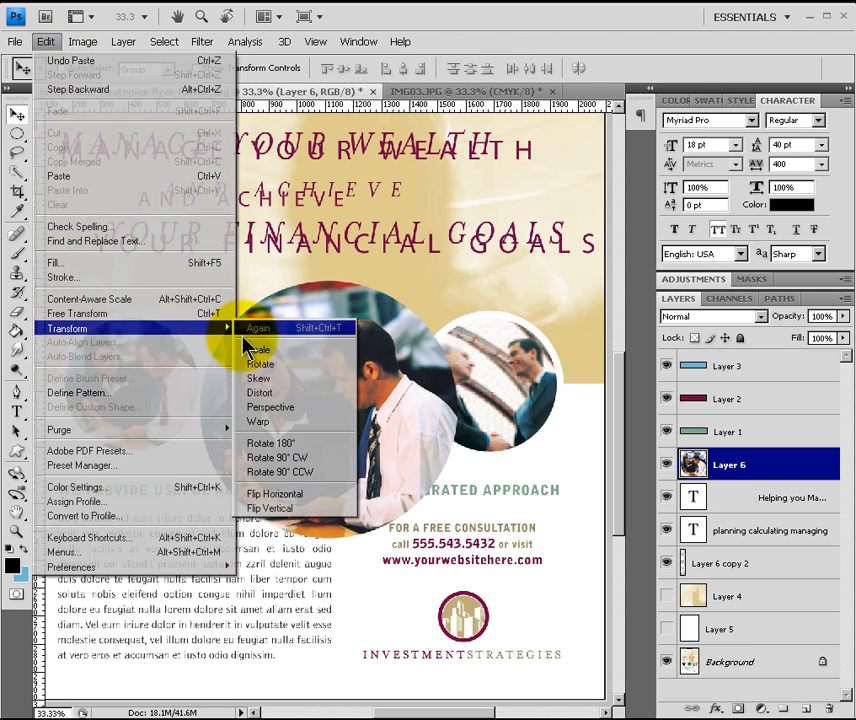
key(Escape)
key(Escape)
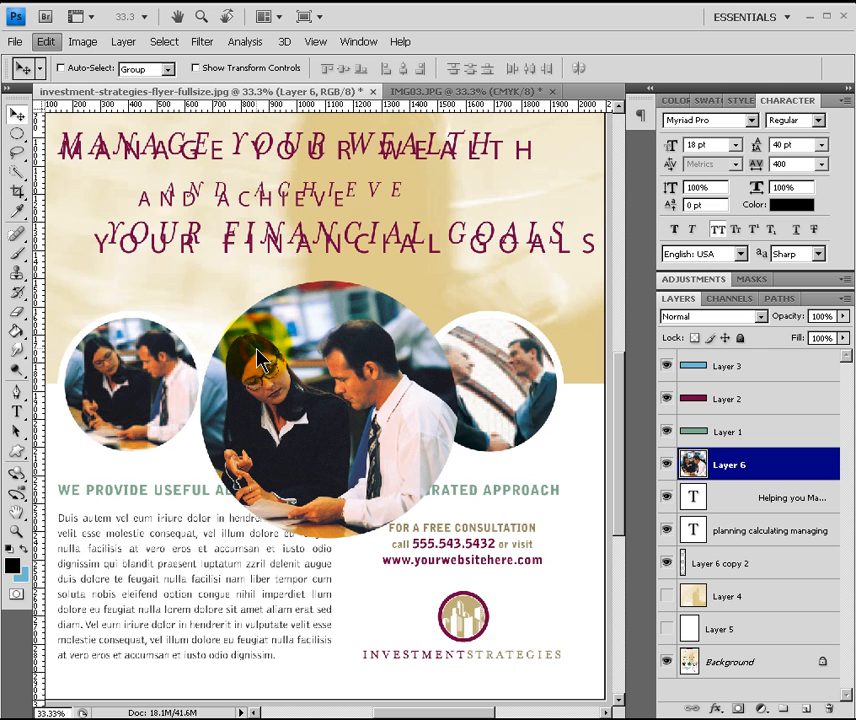
key(ctrl+t)
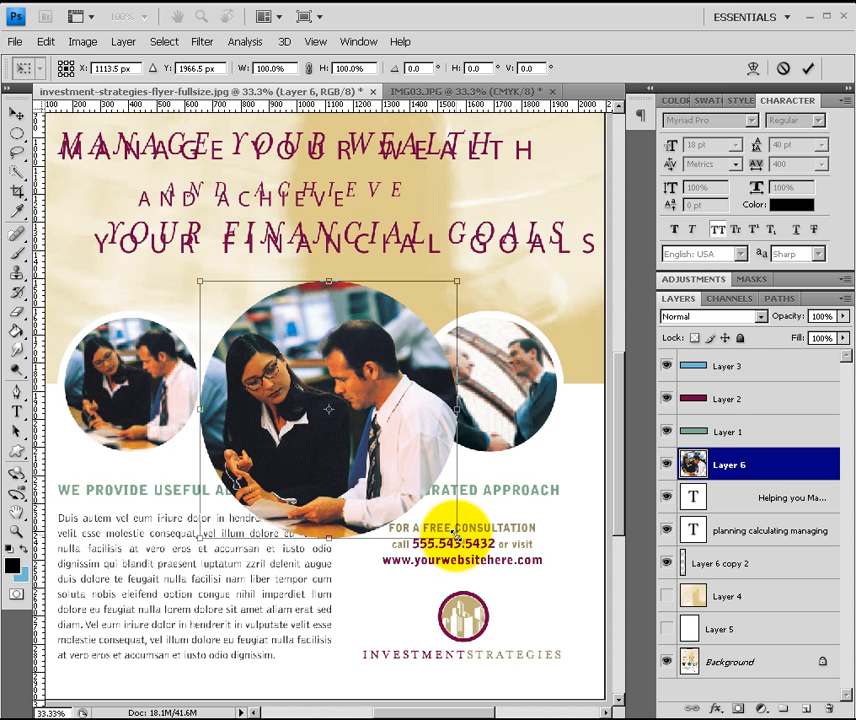
drag(455, 537, 369, 405)
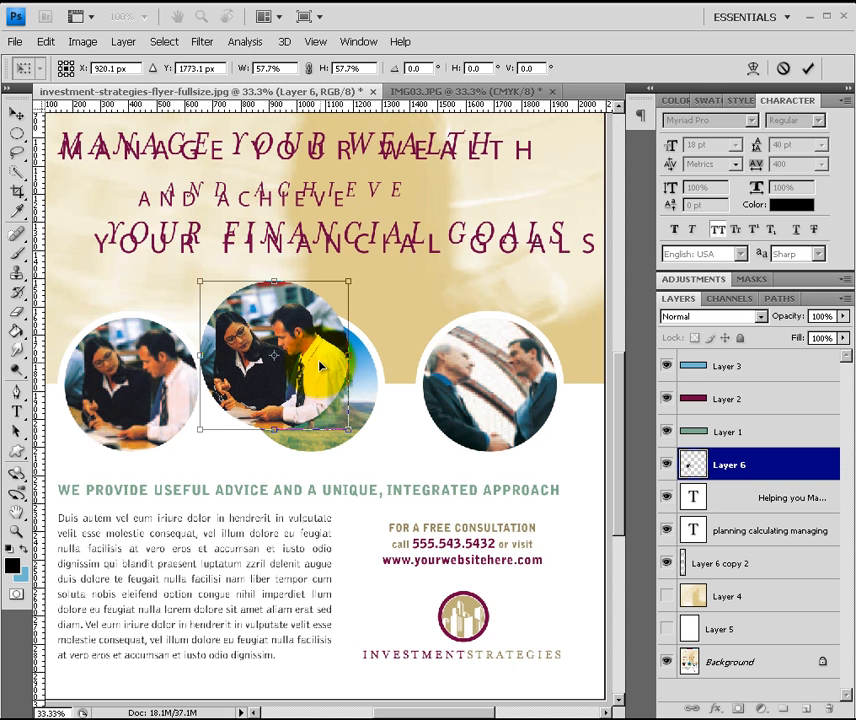
drag(315, 373, 187, 411)
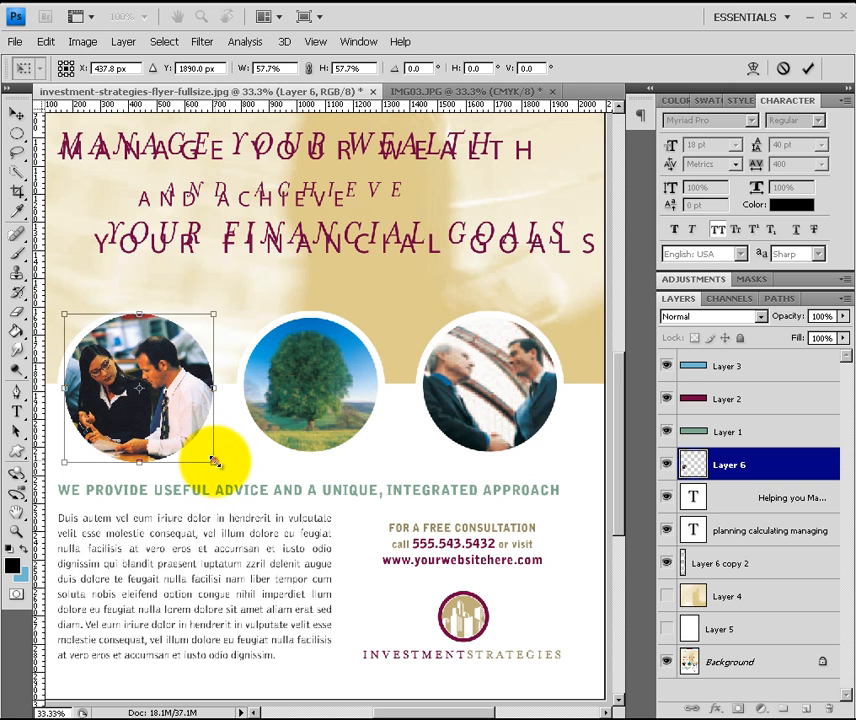
mouse_move(214, 458)
mouse_down()
mouse_move(199, 443)
mouse_move(203, 451)
mouse_up()
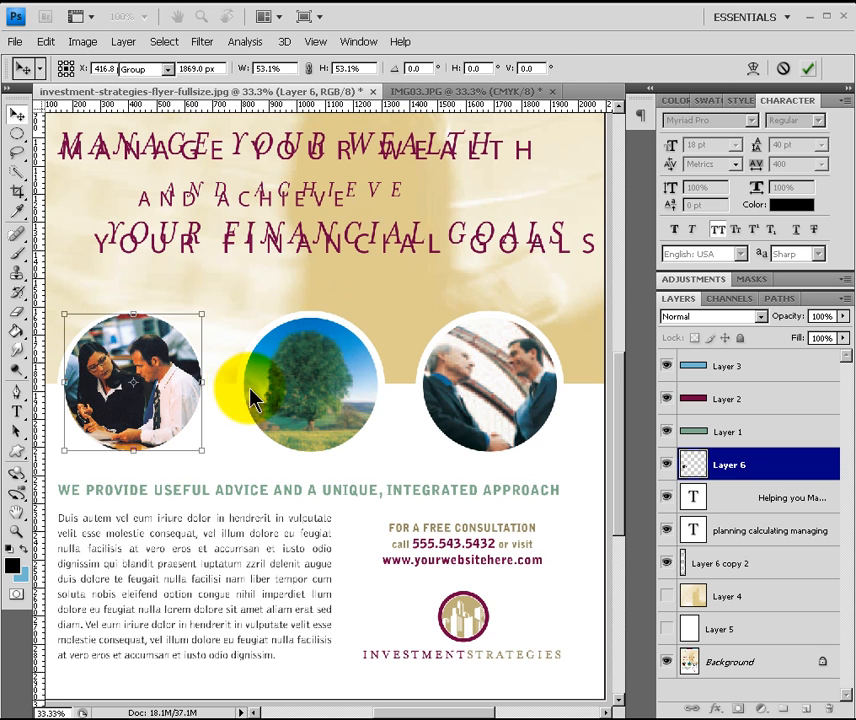
key(Return)
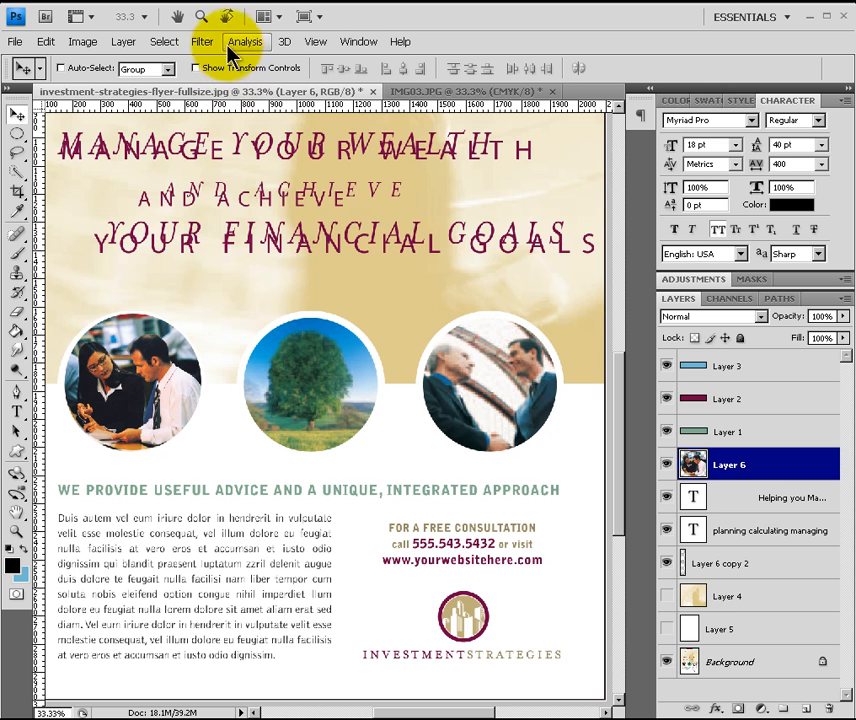
Step: Give the pasted circular photo's layer a white (ffffff) outside stroke with a size of 30 px
click(314, 44)
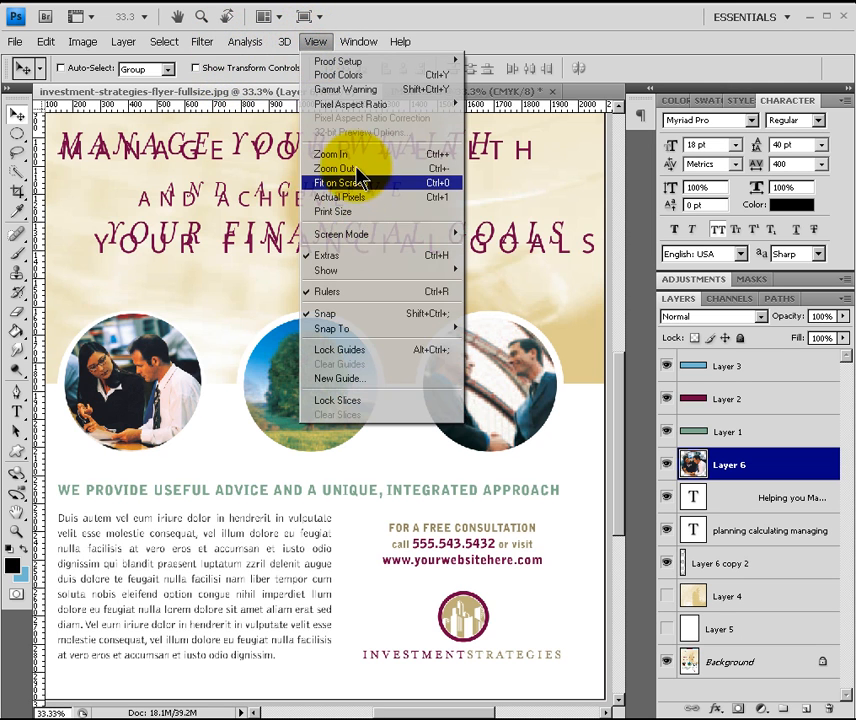
click(359, 163)
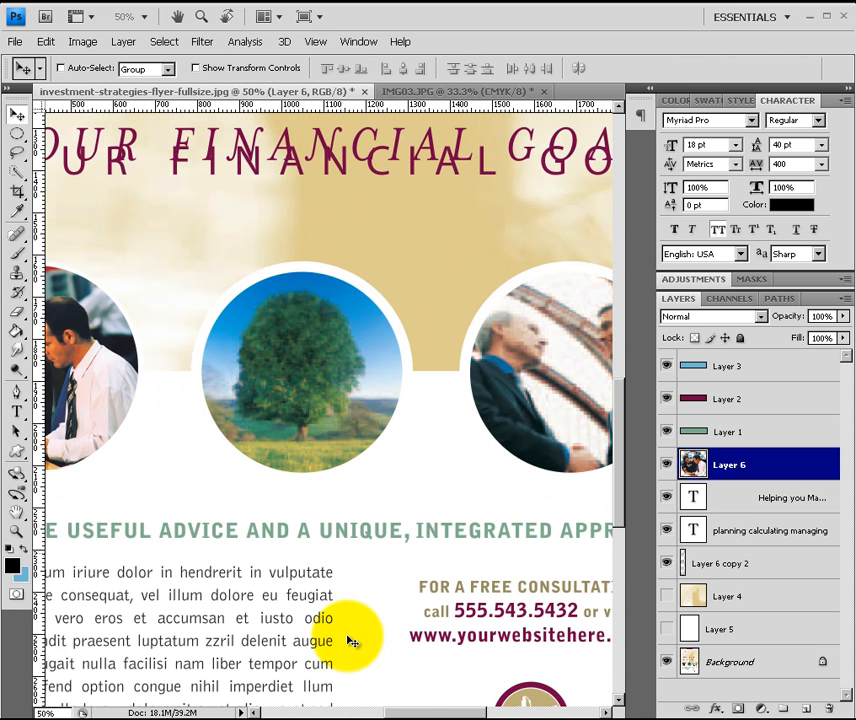
drag(400, 712, 344, 707)
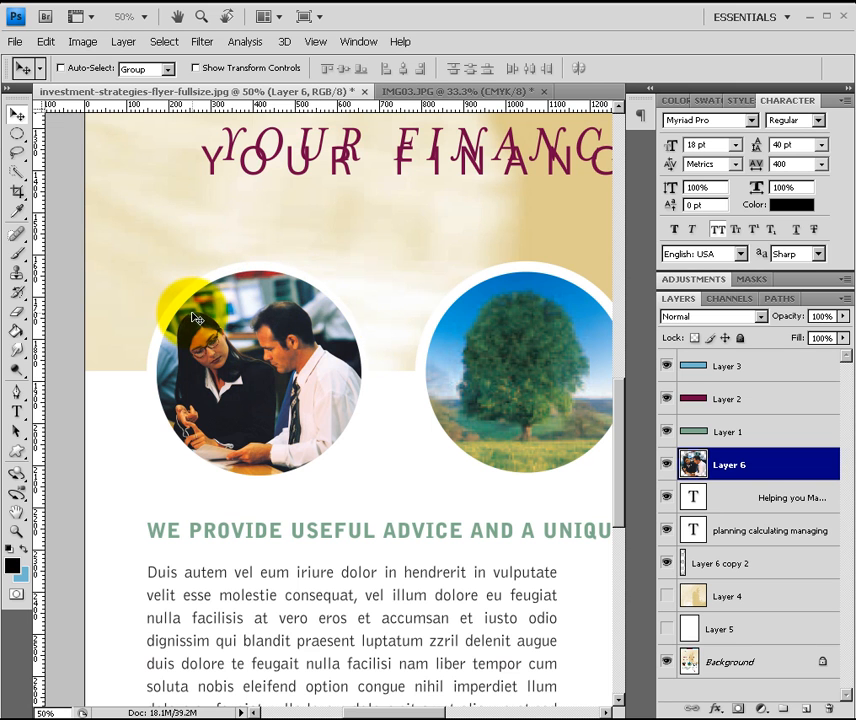
right_click(779, 465)
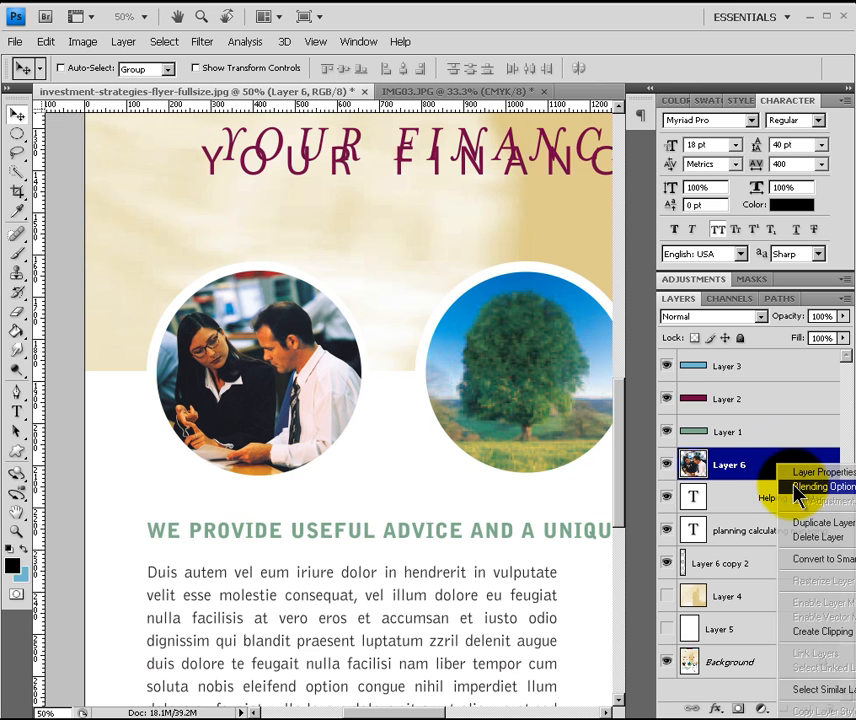
click(793, 486)
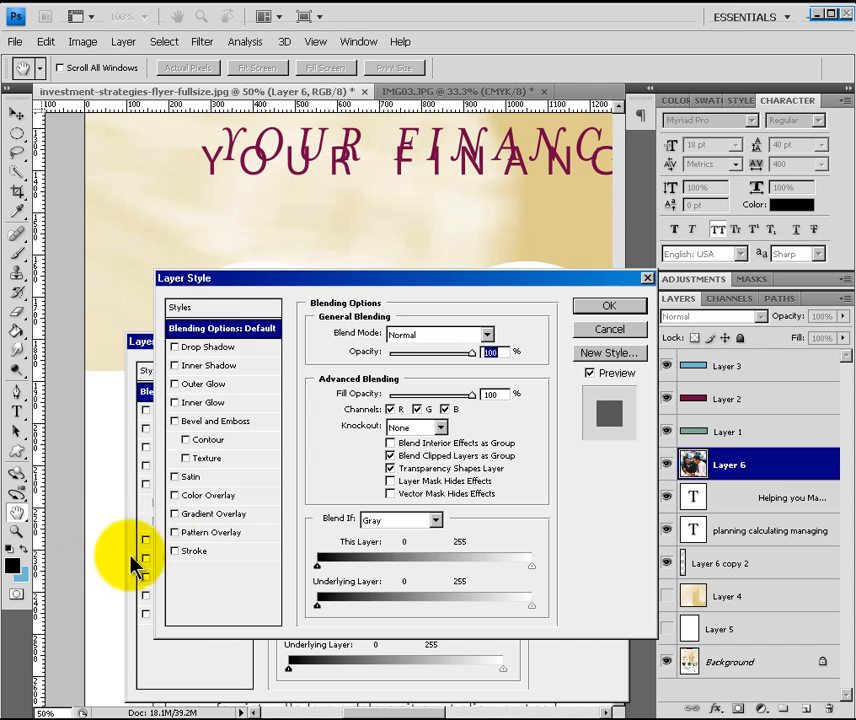
click(196, 551)
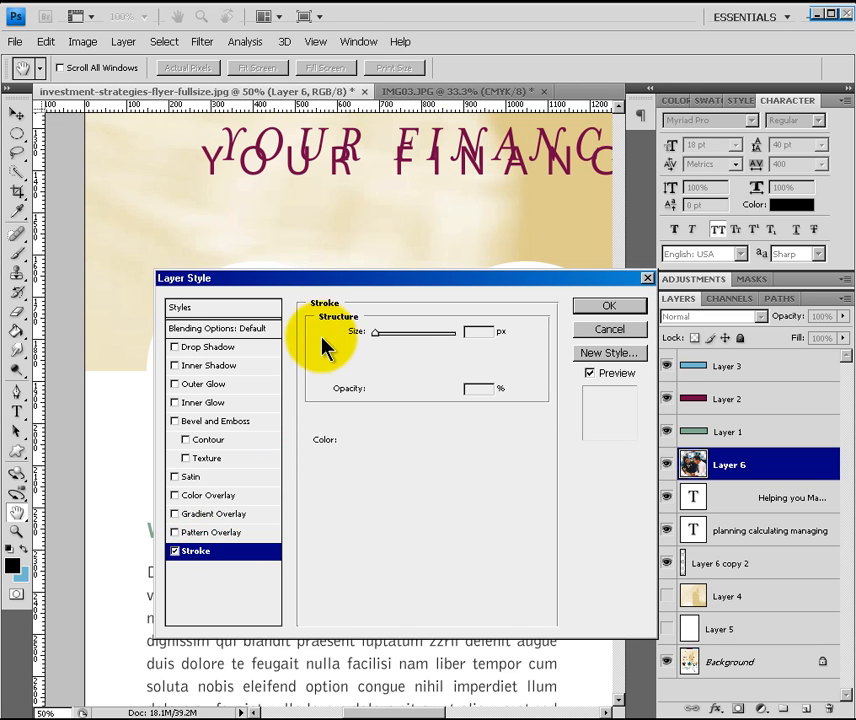
drag(321, 276, 528, 297)
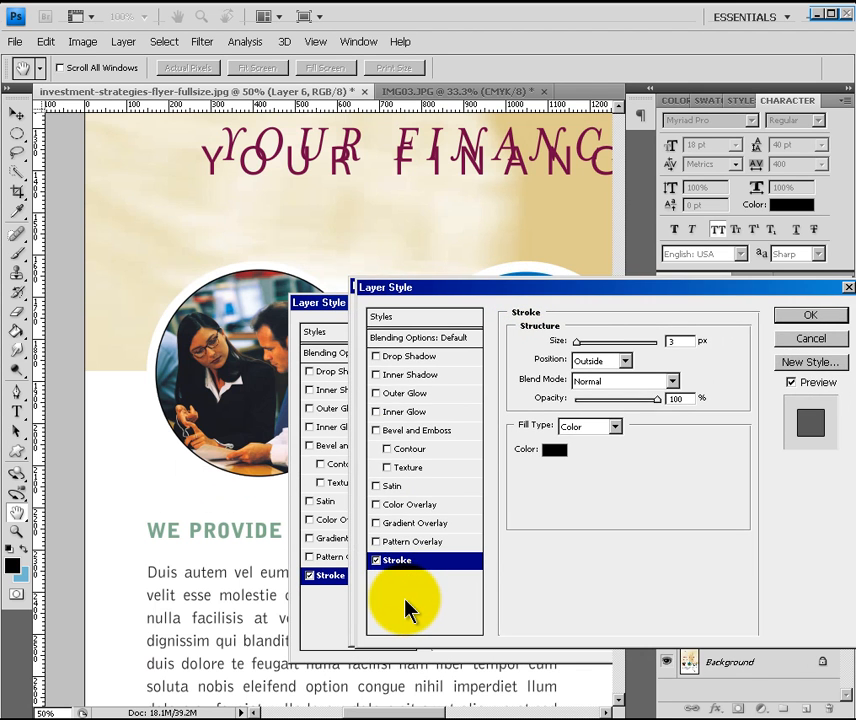
click(553, 455)
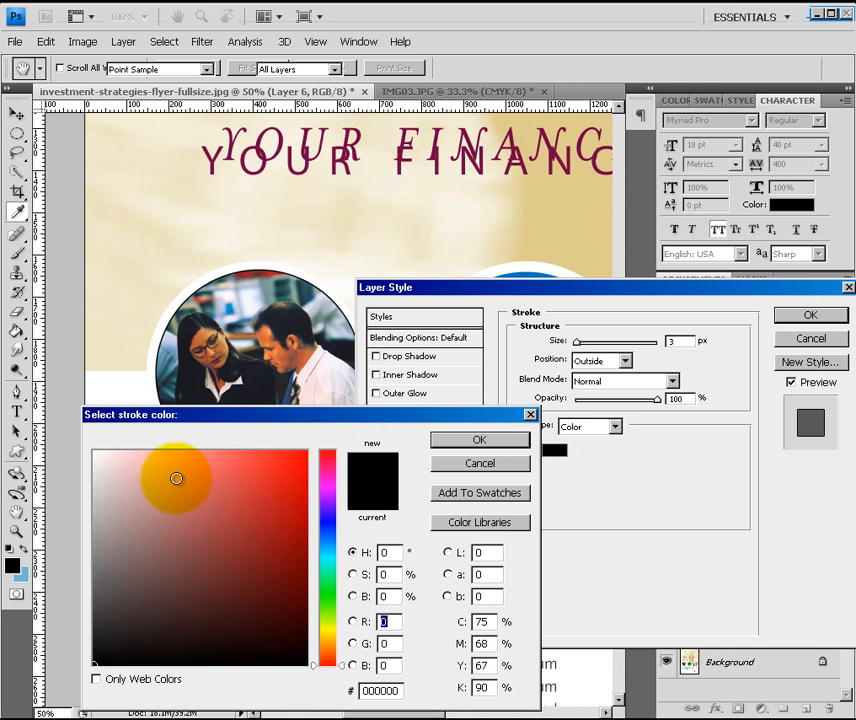
drag(151, 477, 57, 405)
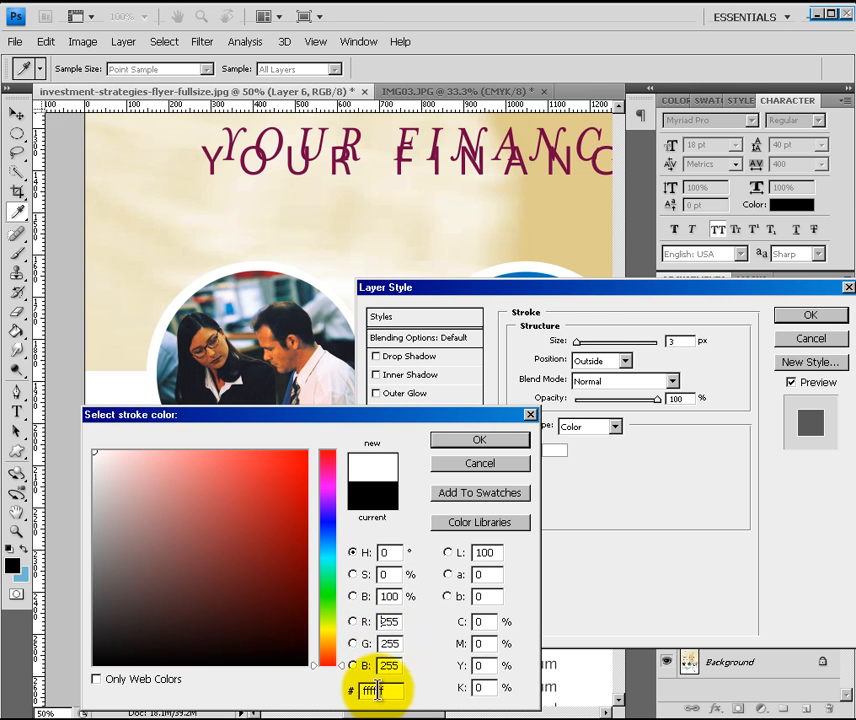
click(495, 440)
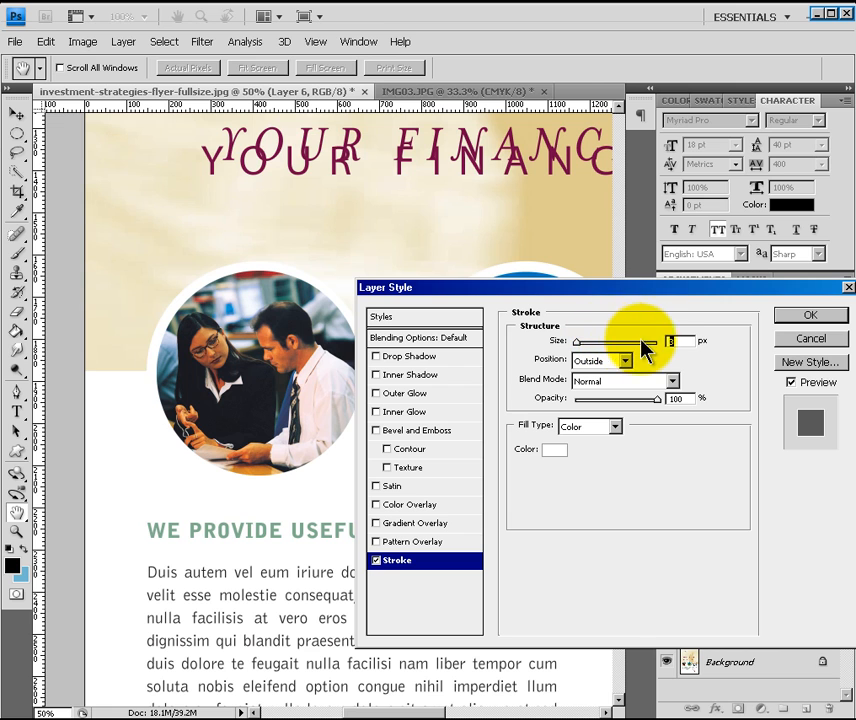
double_click(677, 344)
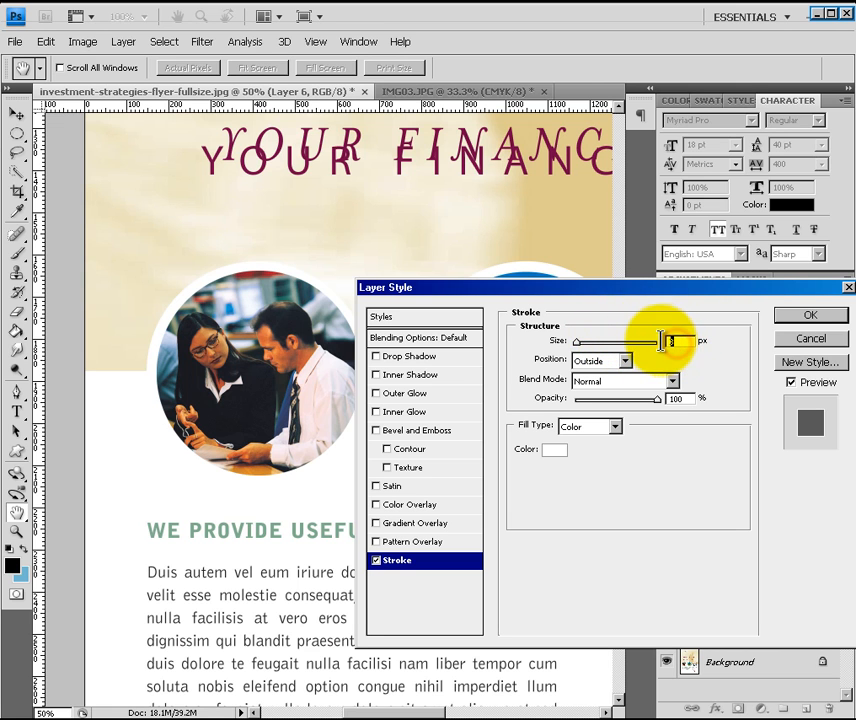
text(30)
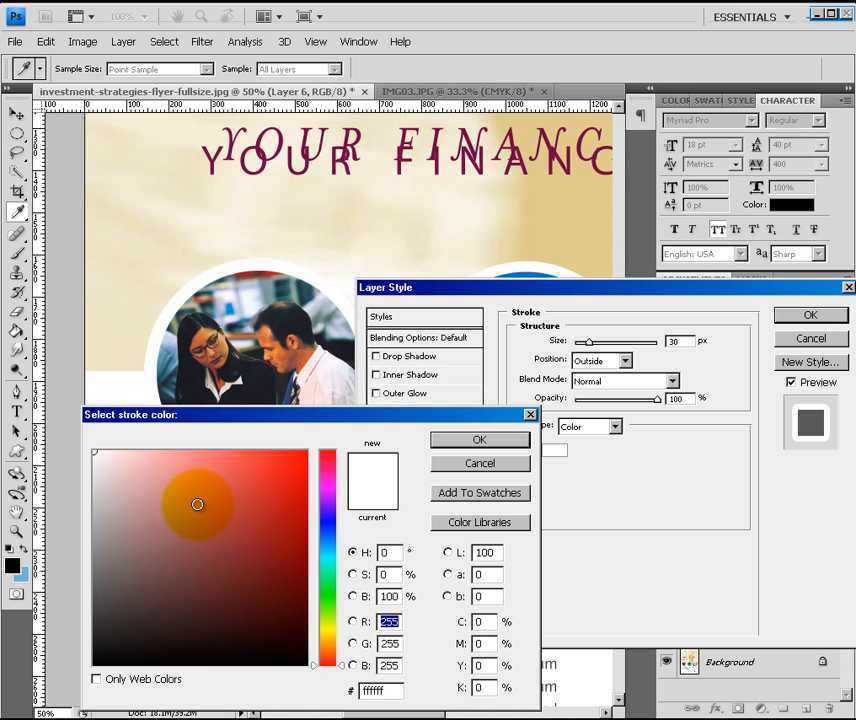
Step: Try a34848 as the stroke color and return it to white (ffffff)
click(213, 528)
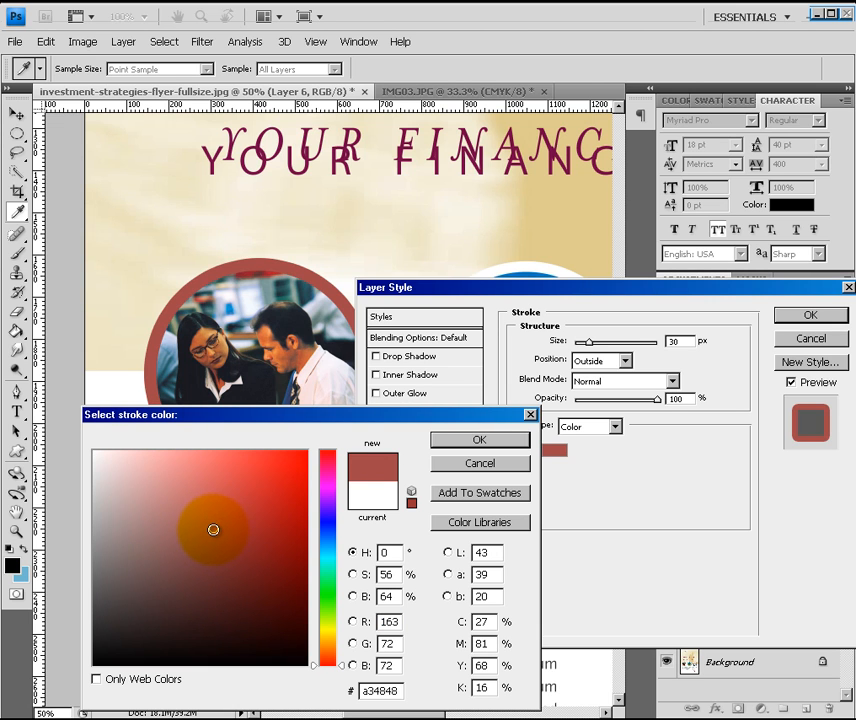
mouse_move(268, 432)
mouse_down()
mouse_move(306, 410)
mouse_move(570, 393)
mouse_up()
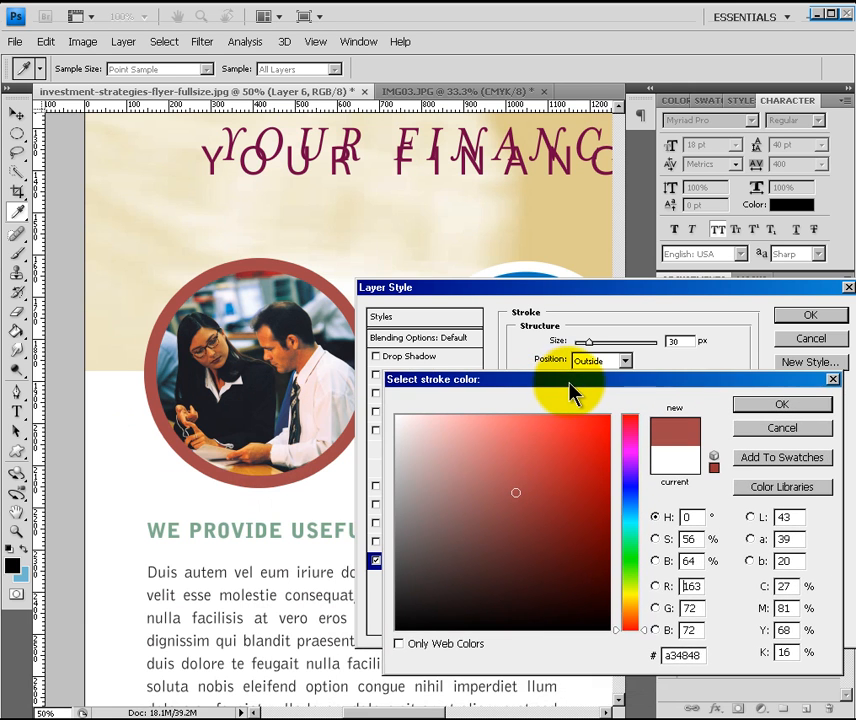
drag(437, 451, 319, 313)
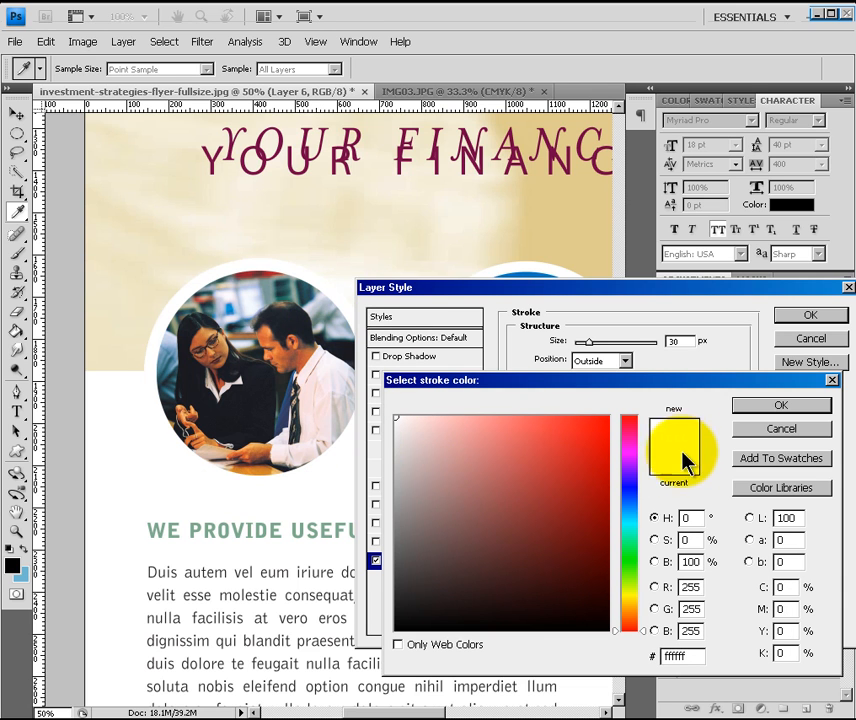
click(745, 402)
Step: Apply the stroke layer style and make the tan background image on Layer 4 visible
click(788, 318)
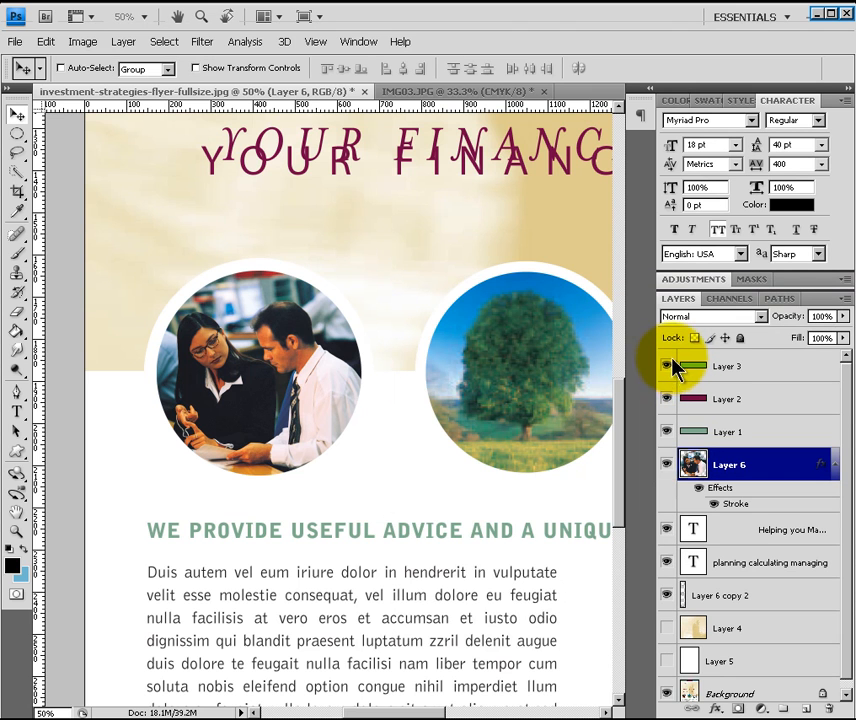
click(664, 627)
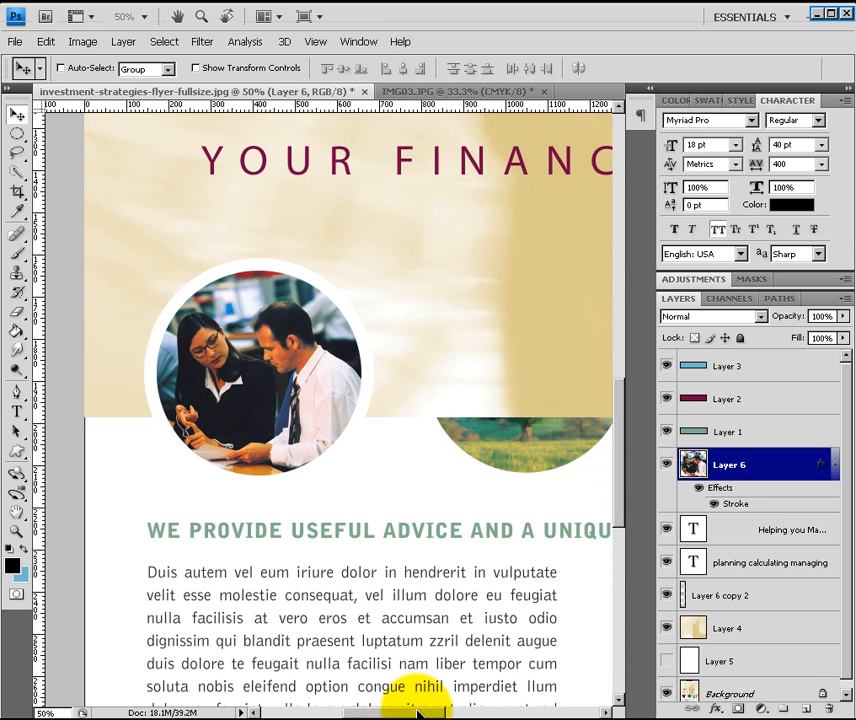
Step: Hide the tan background image on Layer 4 to expose the sample's remaining circular photos
click(318, 45)
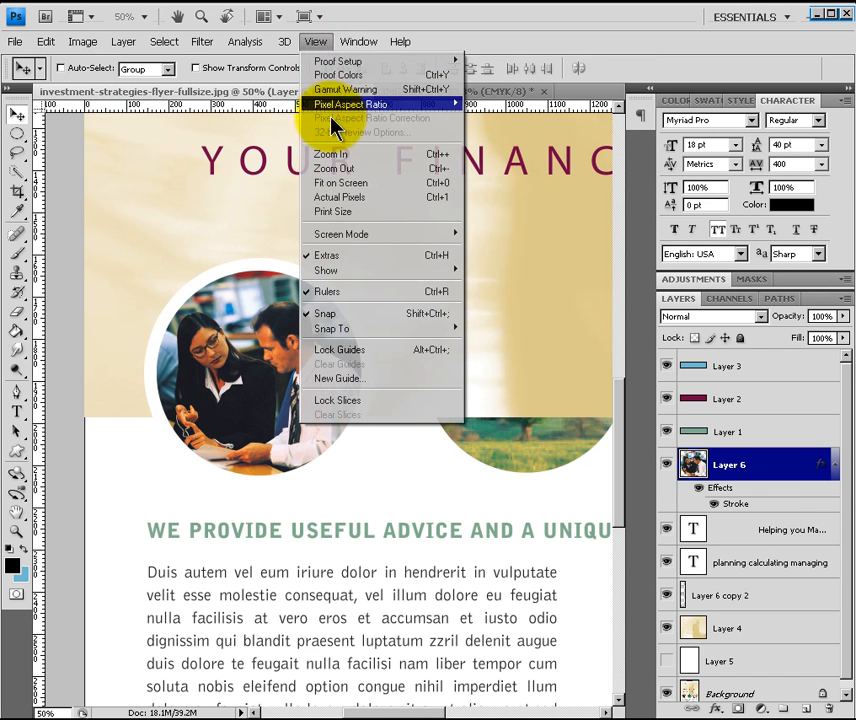
click(344, 168)
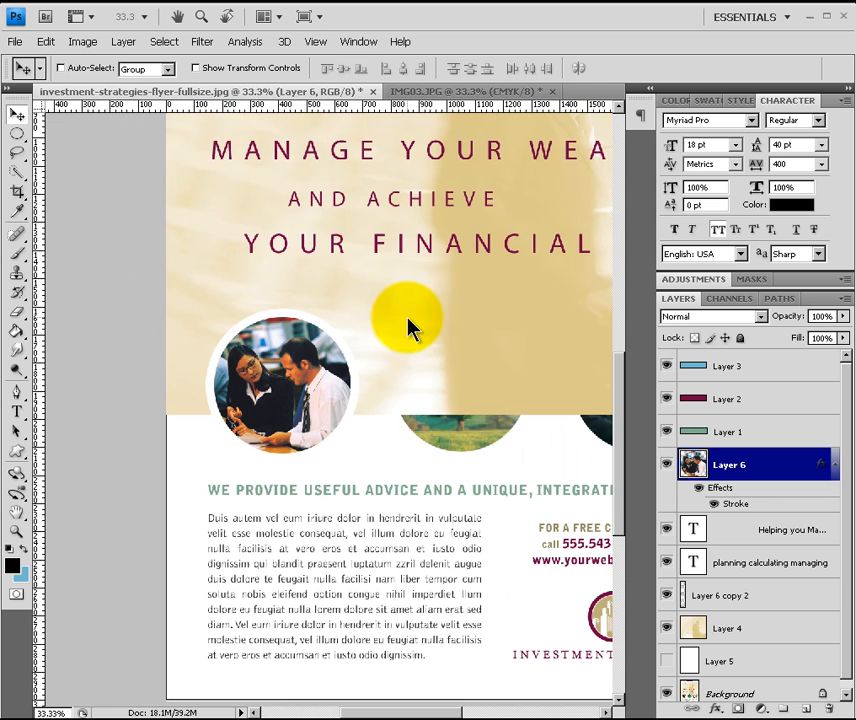
click(664, 628)
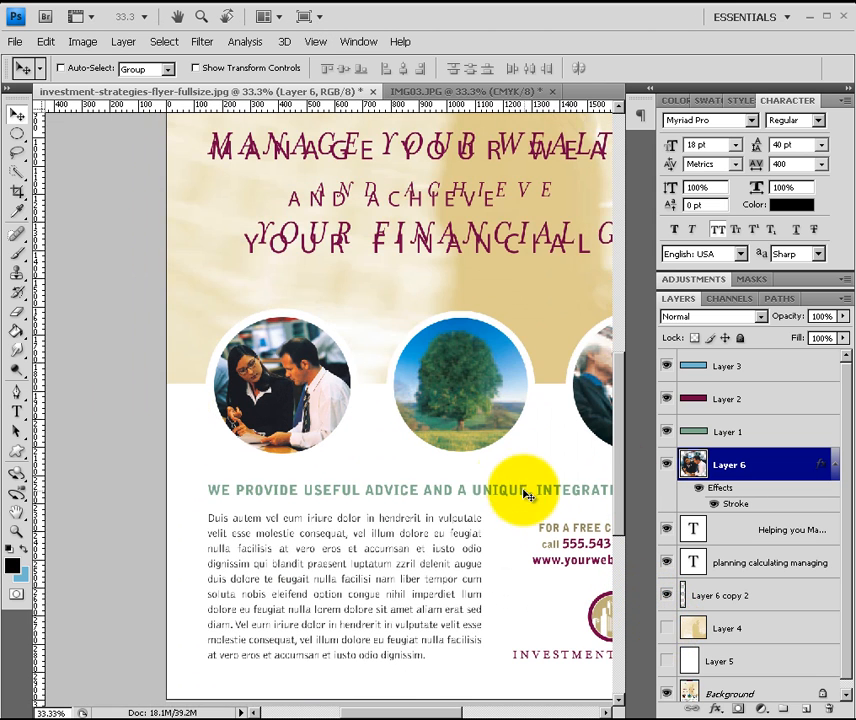
drag(409, 711, 450, 711)
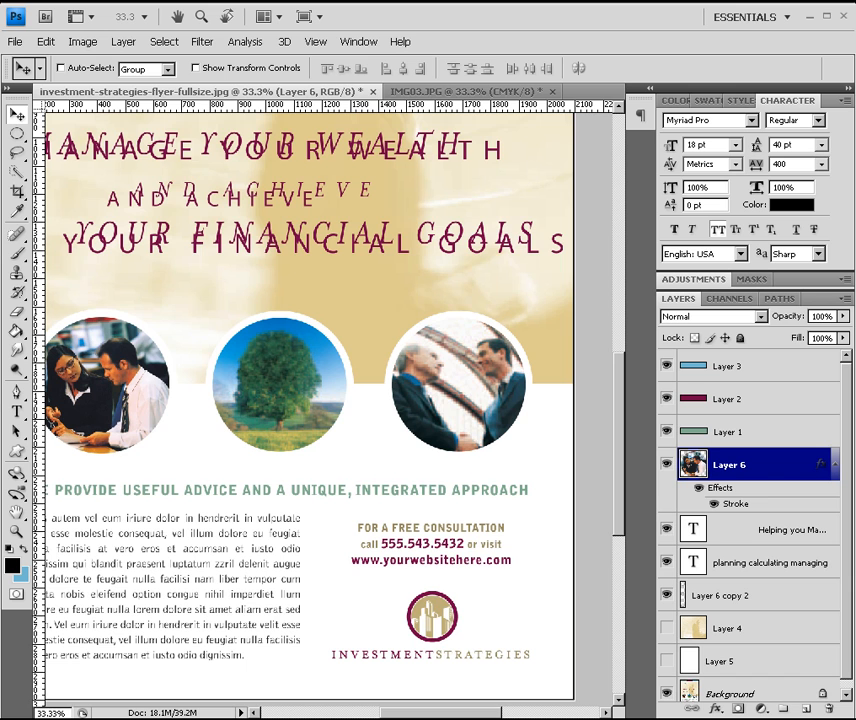
Step: Open the tree photo IMG04.JPG from the Design a Flyer files folder as a separate document
click(402, 718)
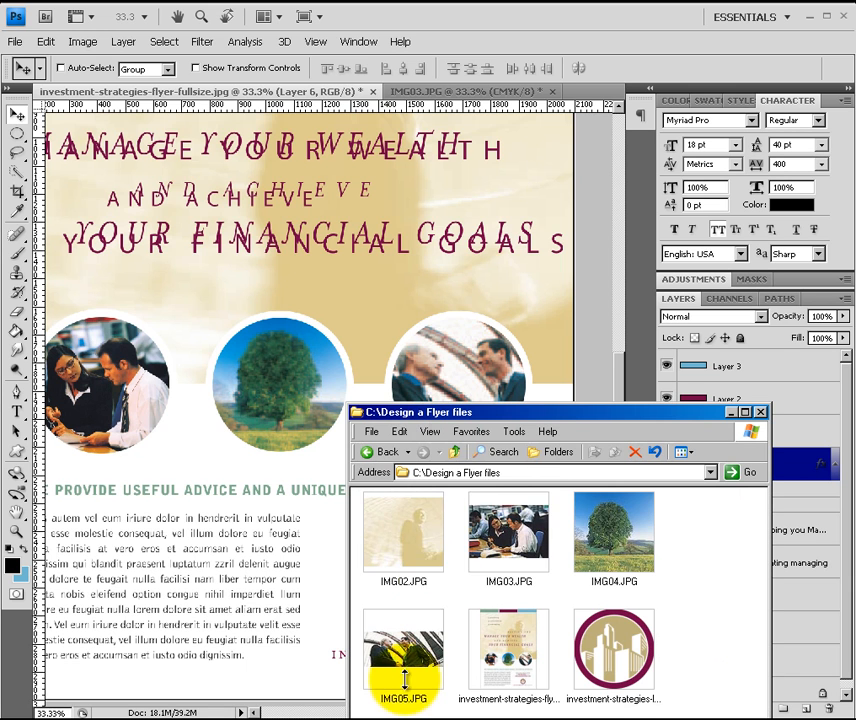
click(603, 530)
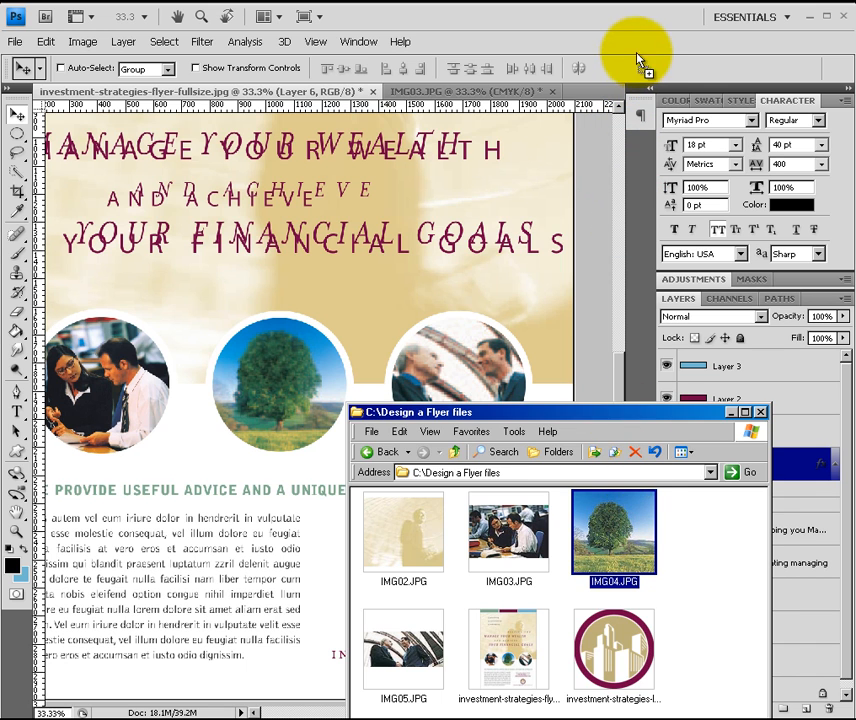
click(639, 78)
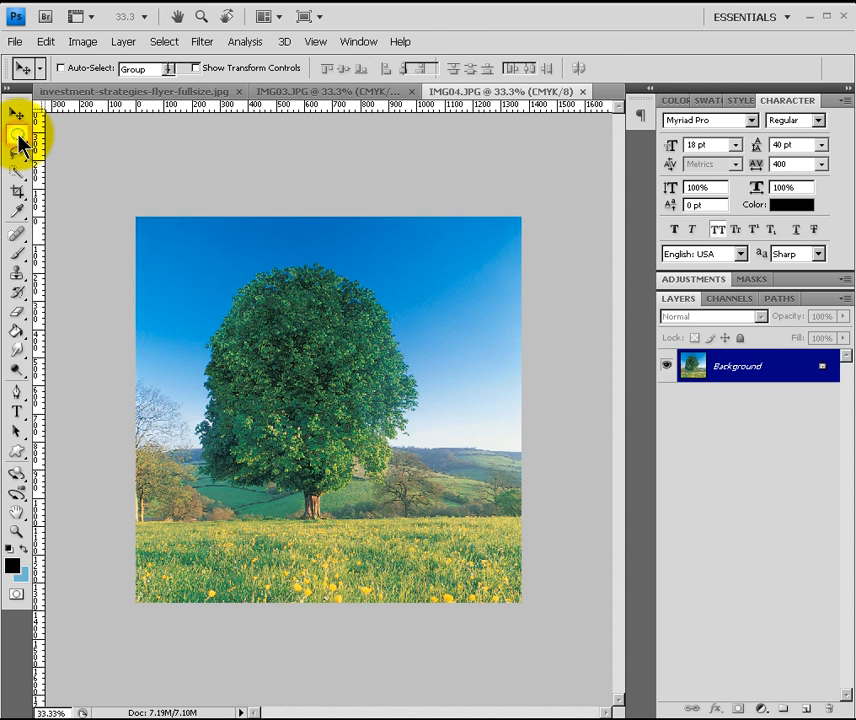
Step: Make a circular selection with the Elliptical Marquee tool and center it around the tree in IMG04.JPG
click(18, 136)
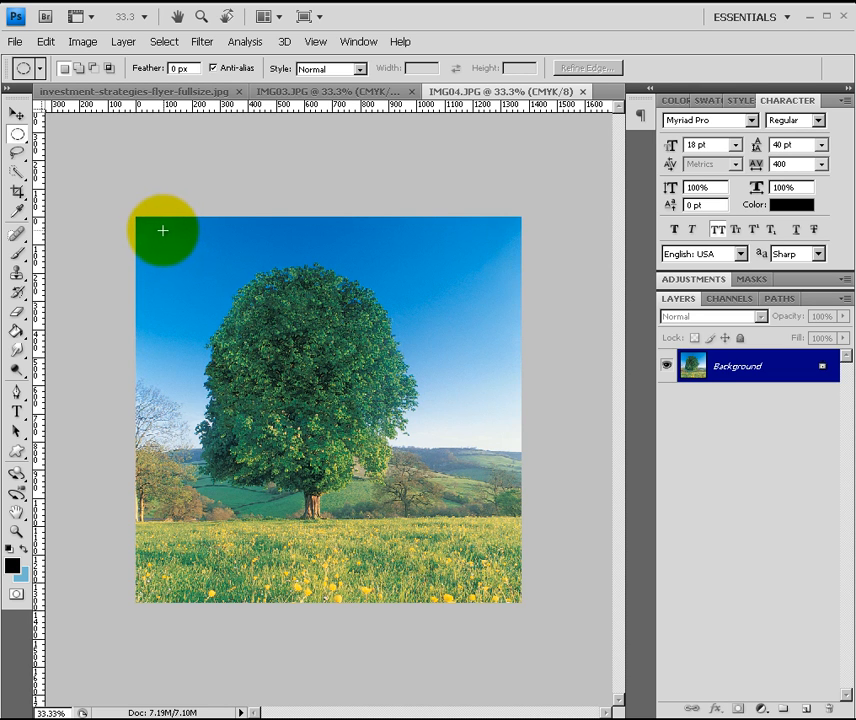
drag(162, 231, 432, 500)
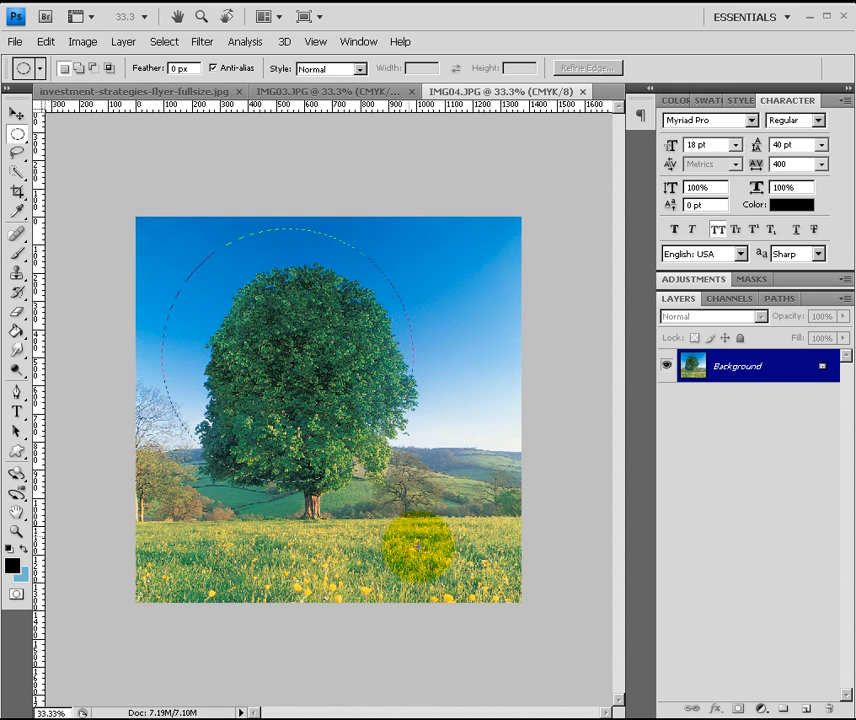
click(446, 563)
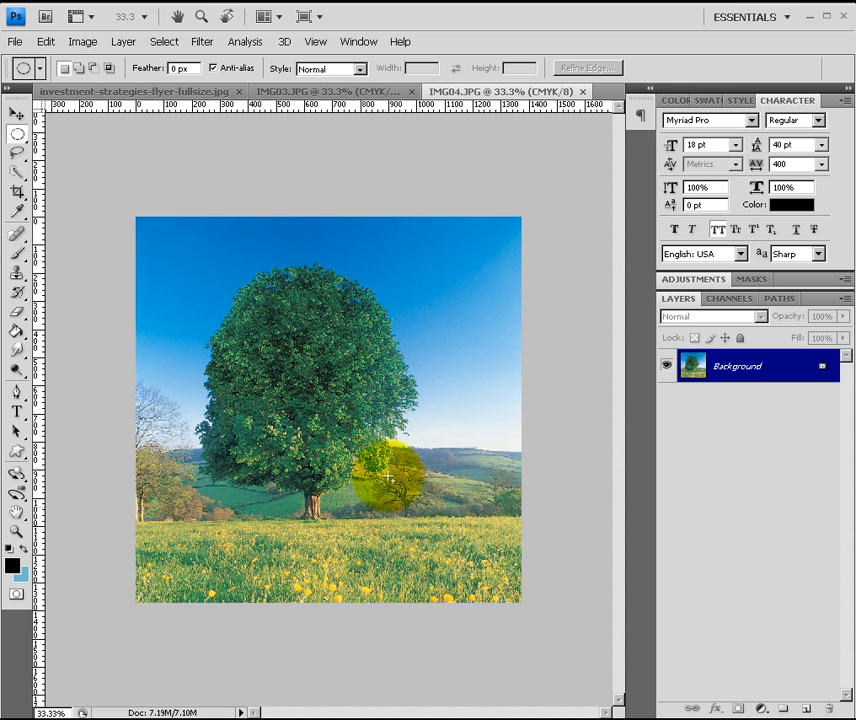
key(ctrl+z)
drag(310, 367, 317, 387)
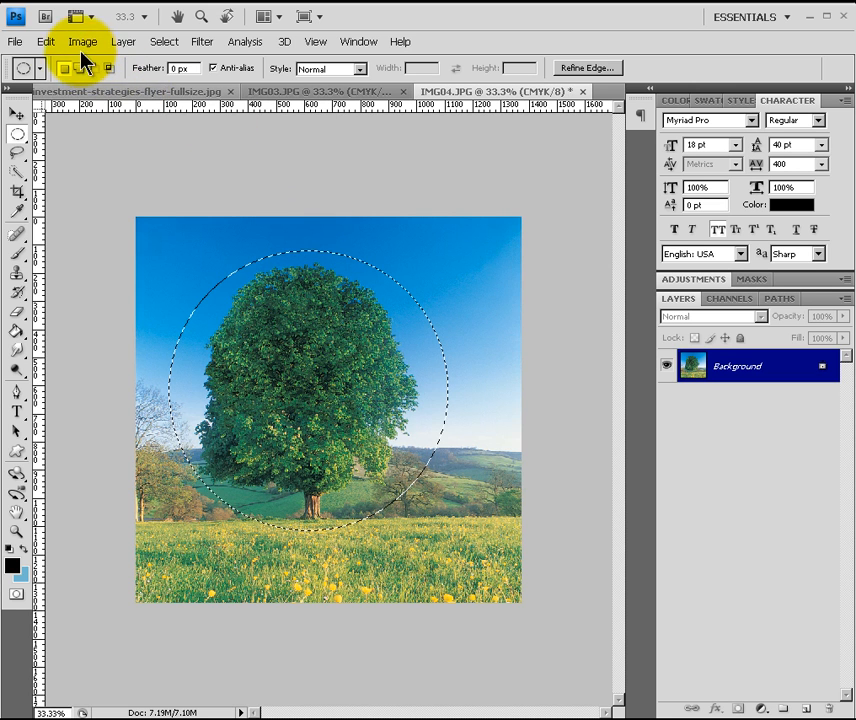
Step: Copy the circular tree selection and paste it into the investment-strategies flyer
click(46, 41)
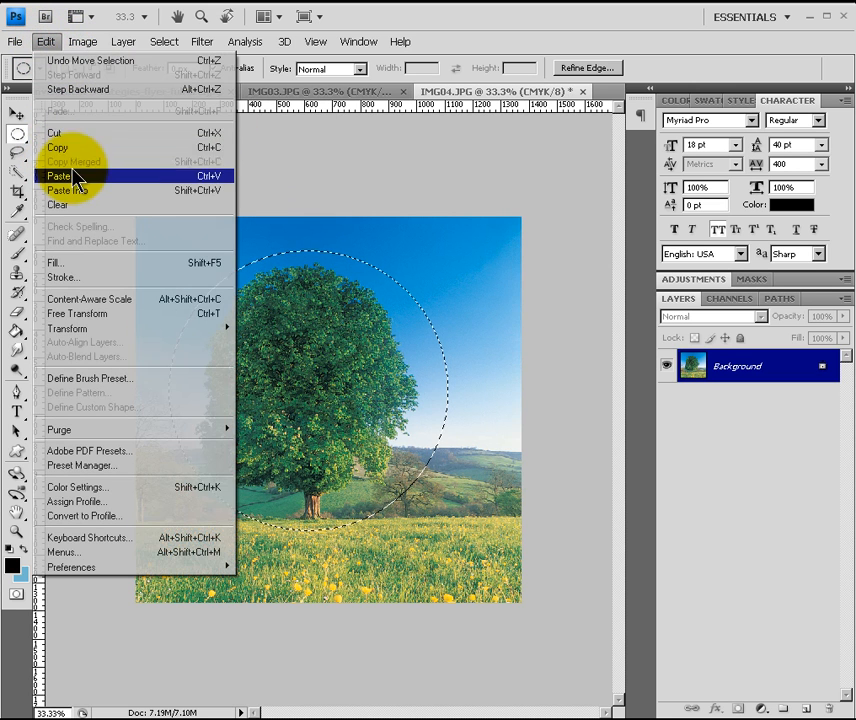
click(82, 147)
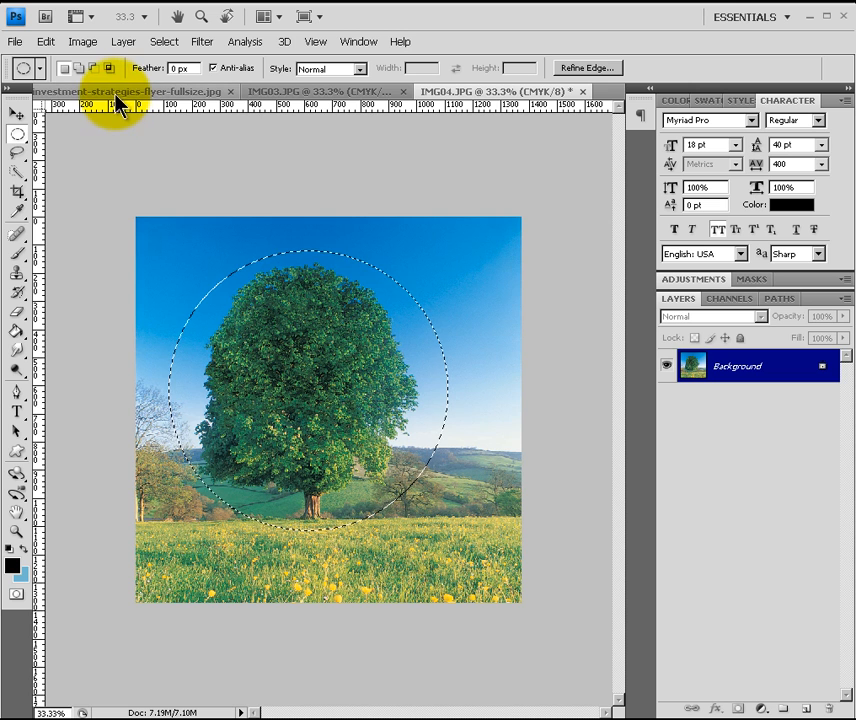
click(115, 92)
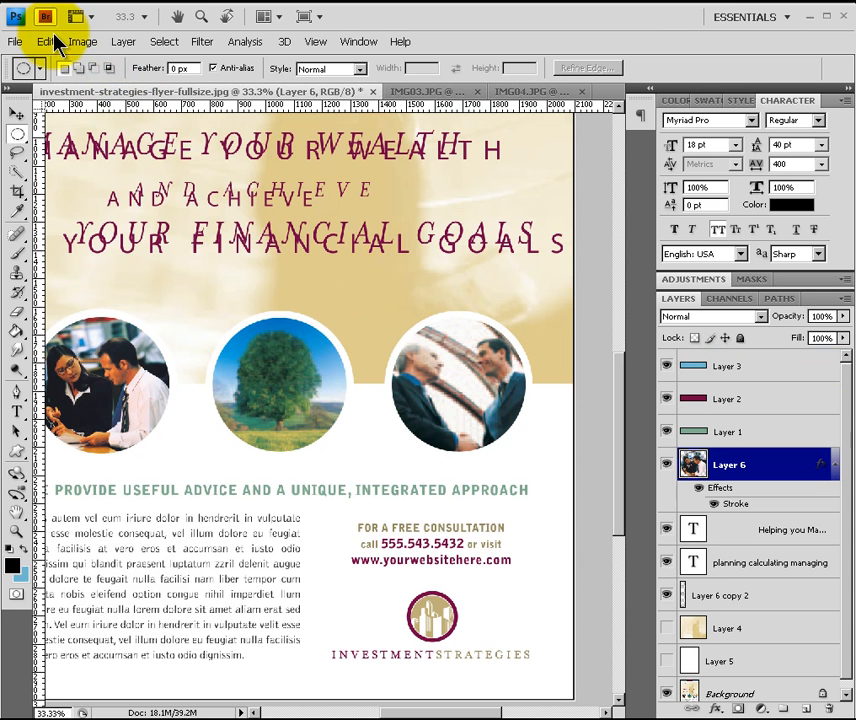
click(47, 42)
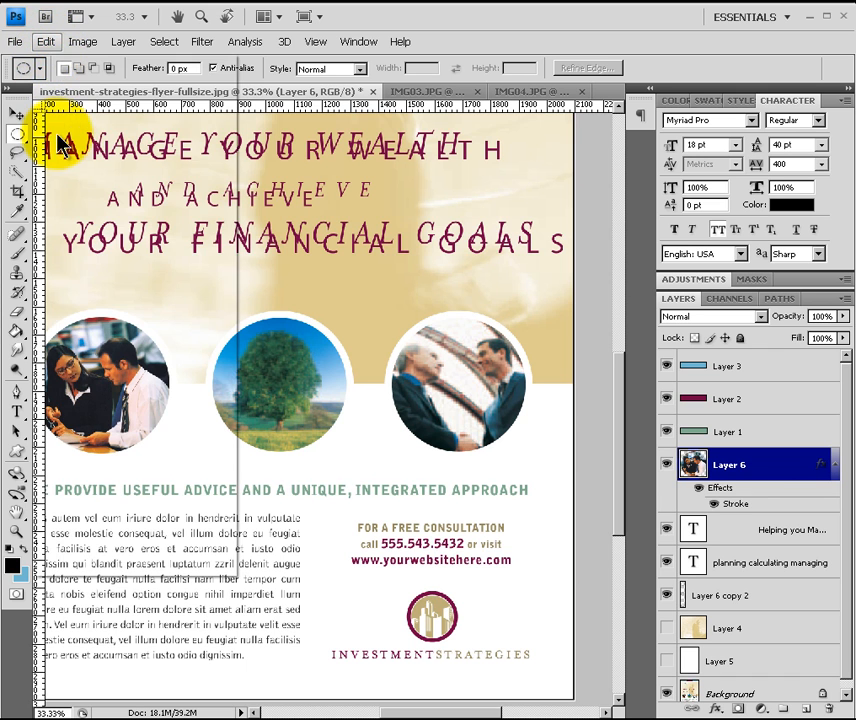
click(72, 178)
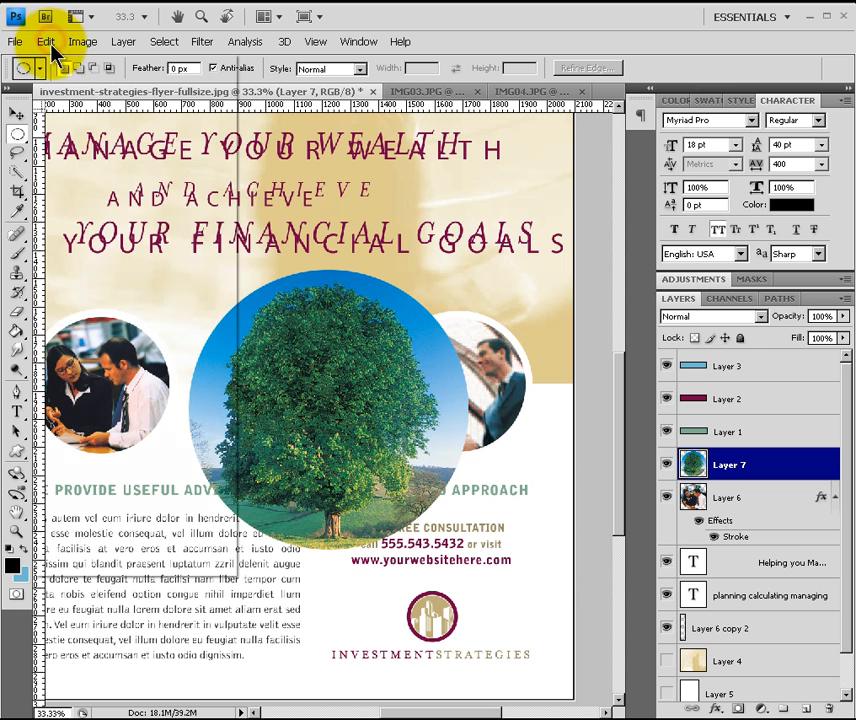
Step: Scale the pasted tree circle proportionally to 47.5% and place it over the flyer's middle circle at X 1050 px, Y 1878 px
click(47, 41)
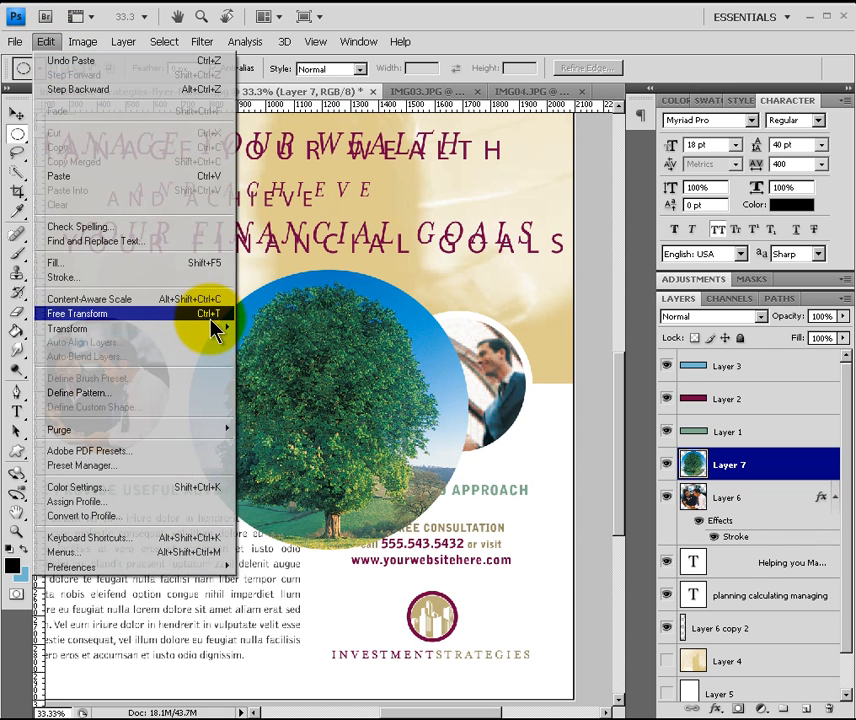
mouse_move(216, 329)
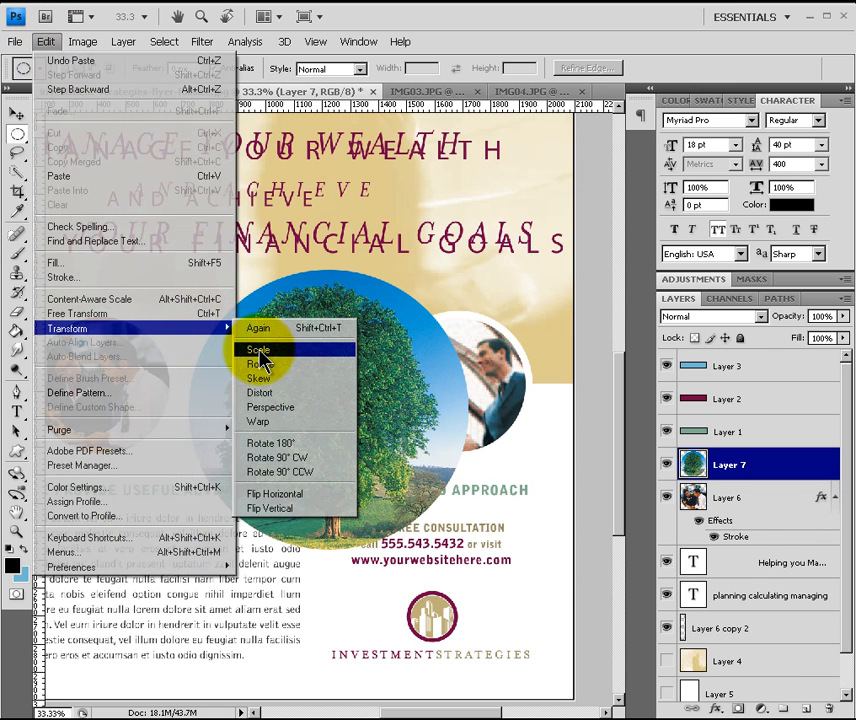
click(258, 350)
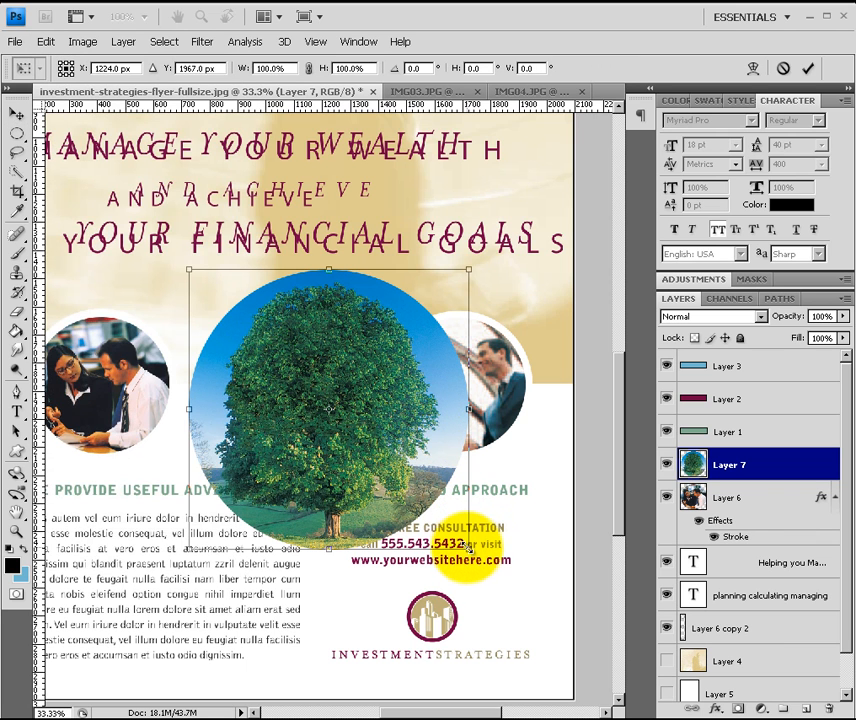
drag(468, 548, 306, 424)
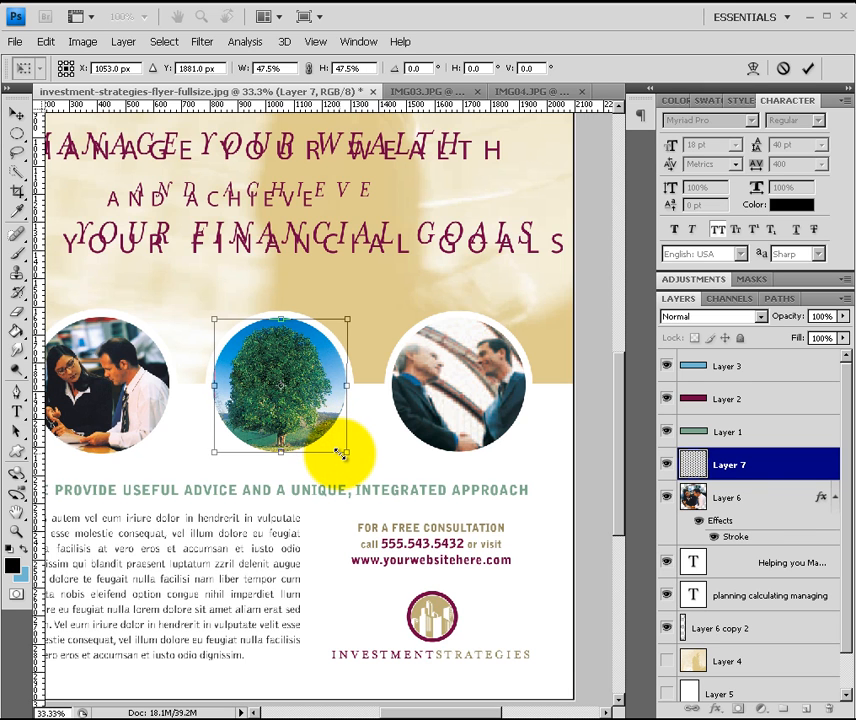
key(Down)
key(Up)
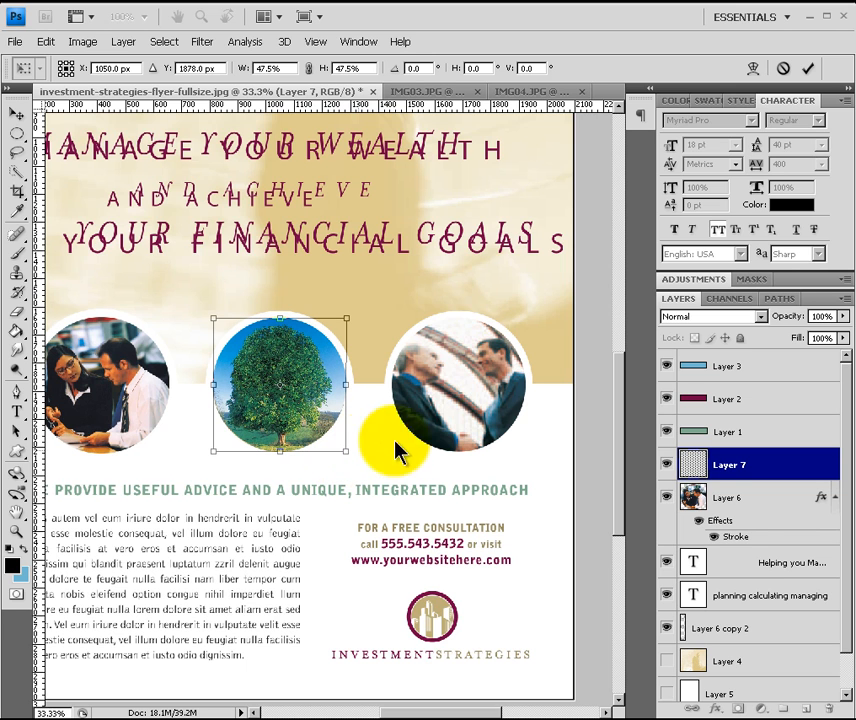
click(808, 70)
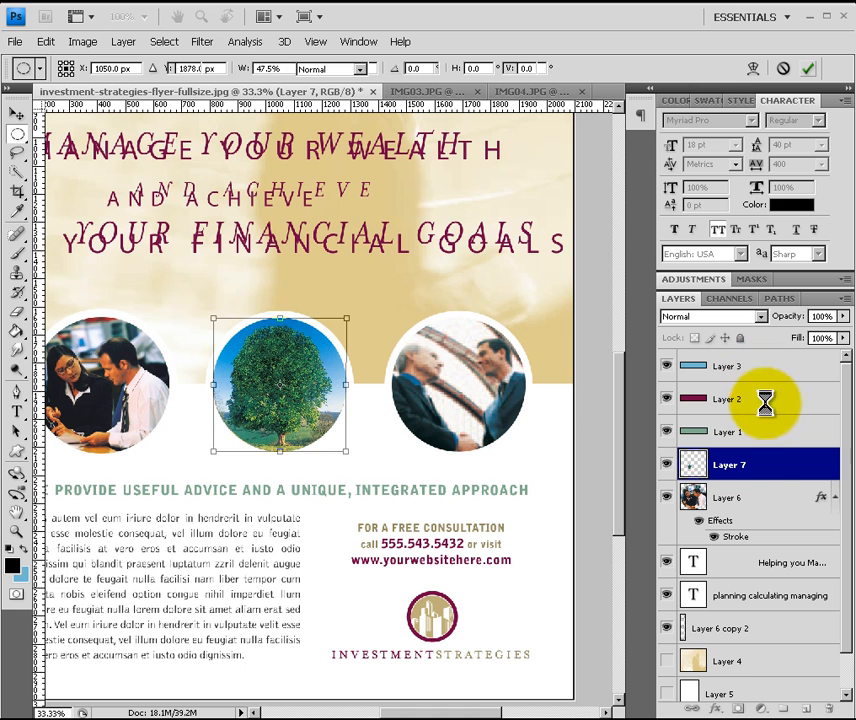
Step: Copy the layer style from Layer 6 and paste it onto the tree photo's Layer 7
right_click(747, 504)
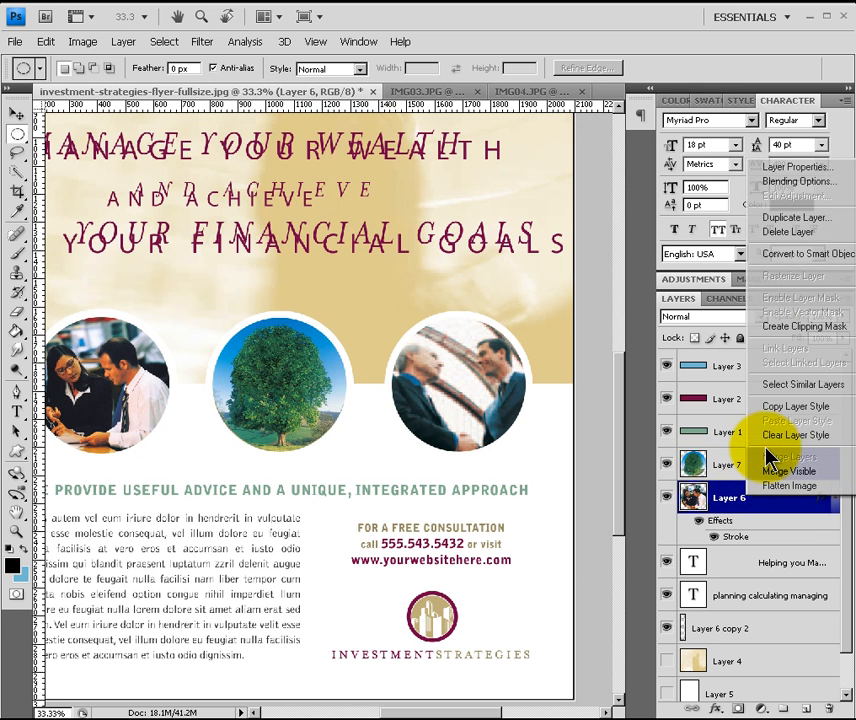
click(776, 408)
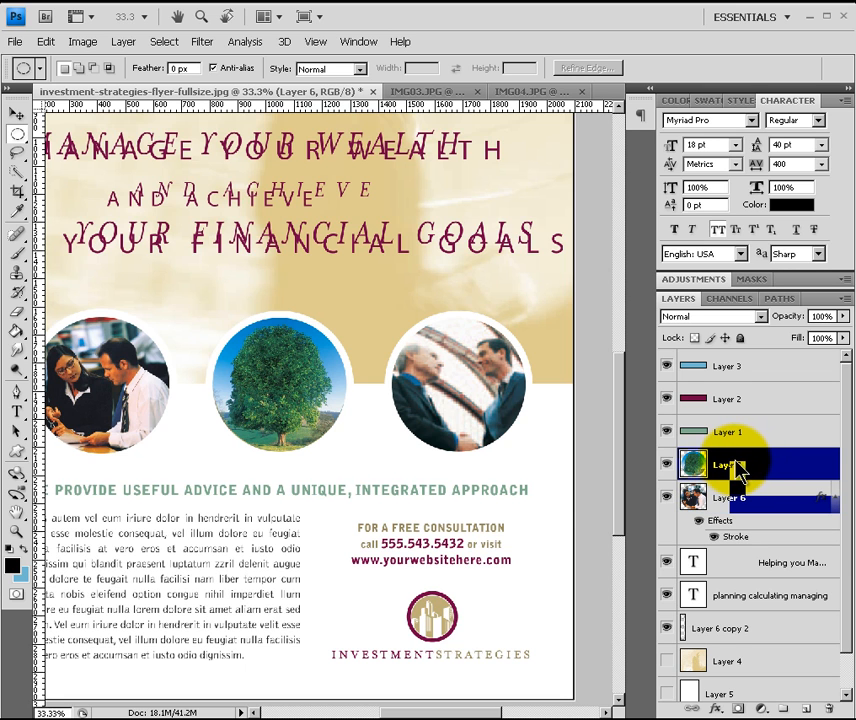
right_click(744, 465)
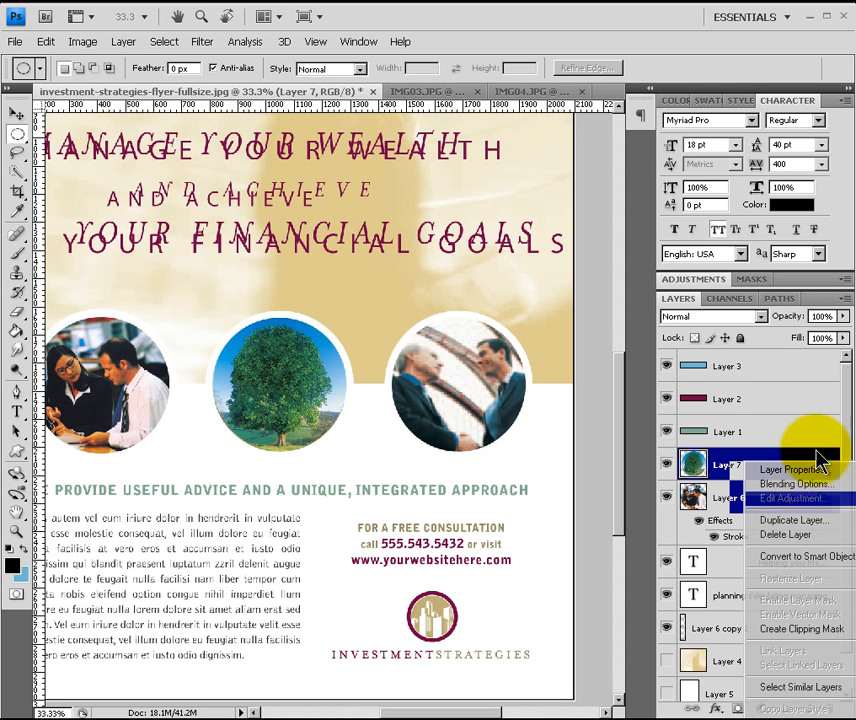
click(843, 406)
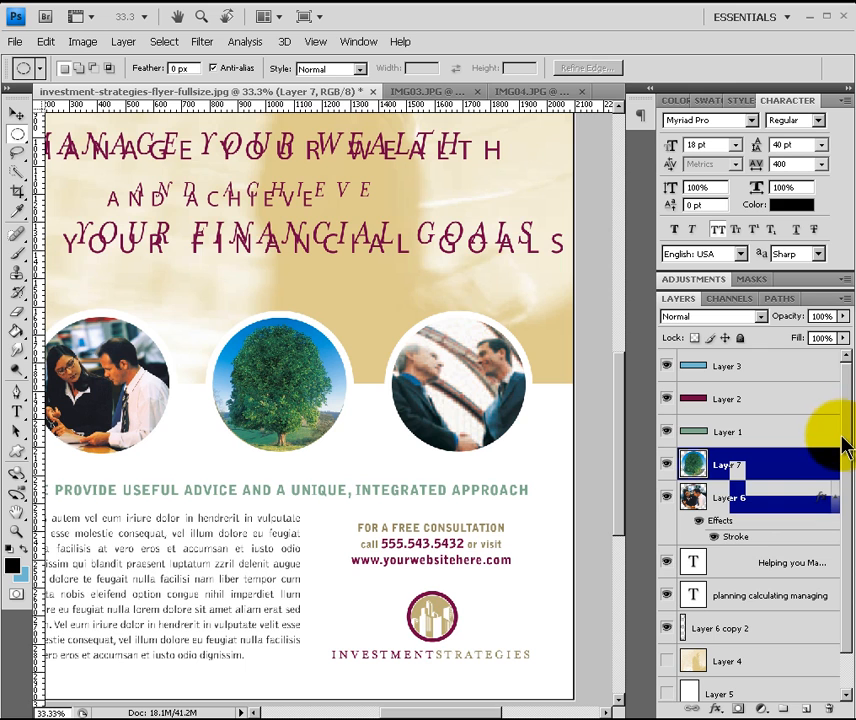
scroll(843, 487, down, 2)
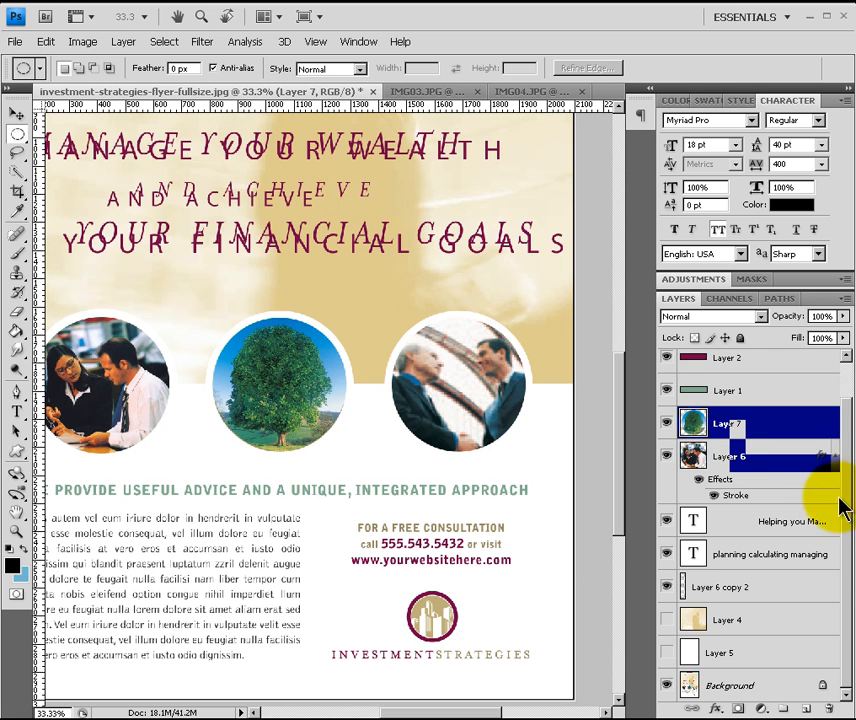
right_click(752, 432)
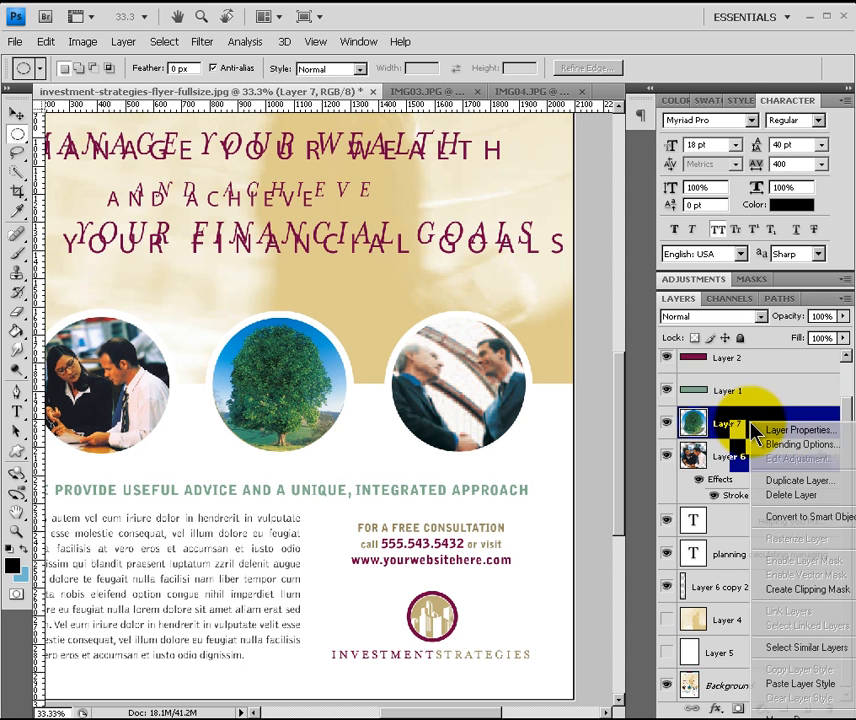
click(785, 682)
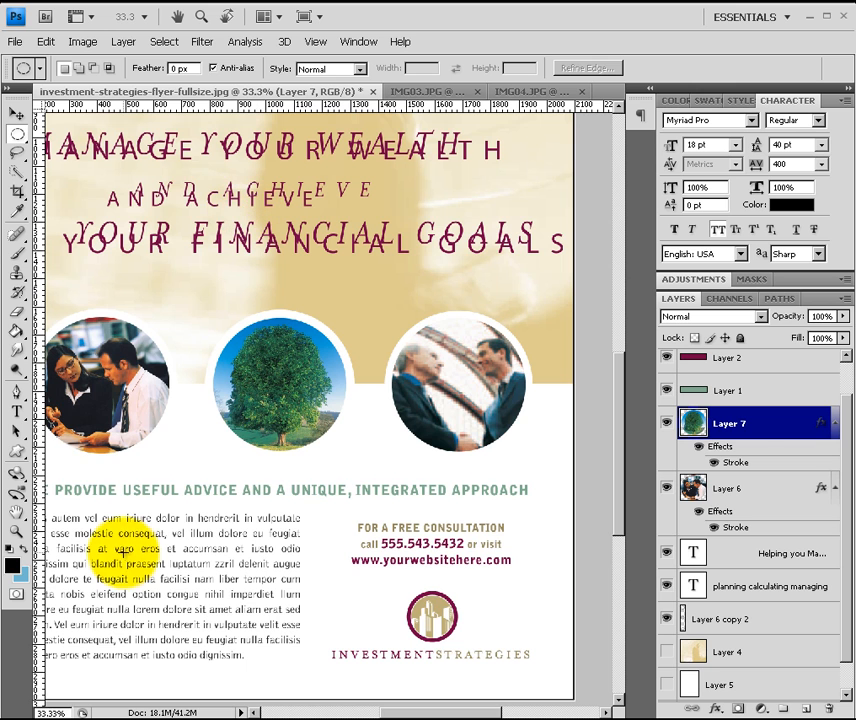
Step: Open the handshake photo IMG05.JPG from the Design a Flyer files folder as a separate document
key(alt+Tab)
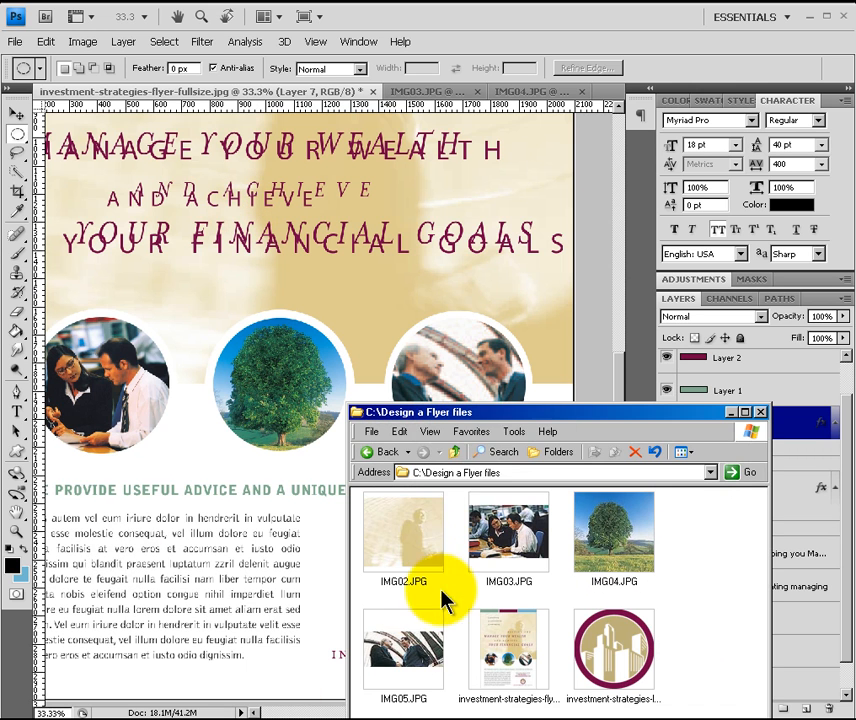
drag(488, 418, 493, 368)
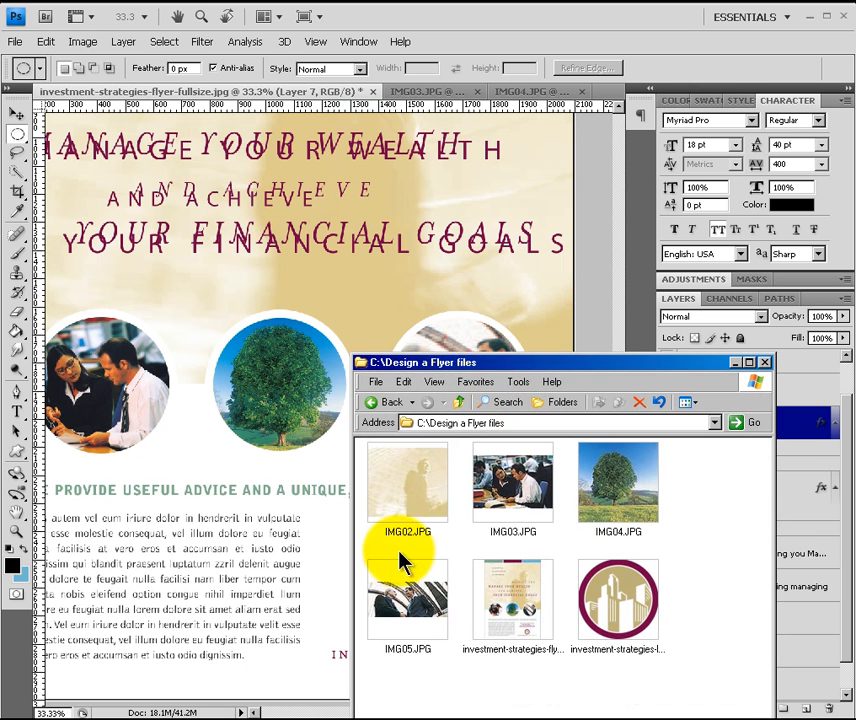
click(437, 593)
click(576, 44)
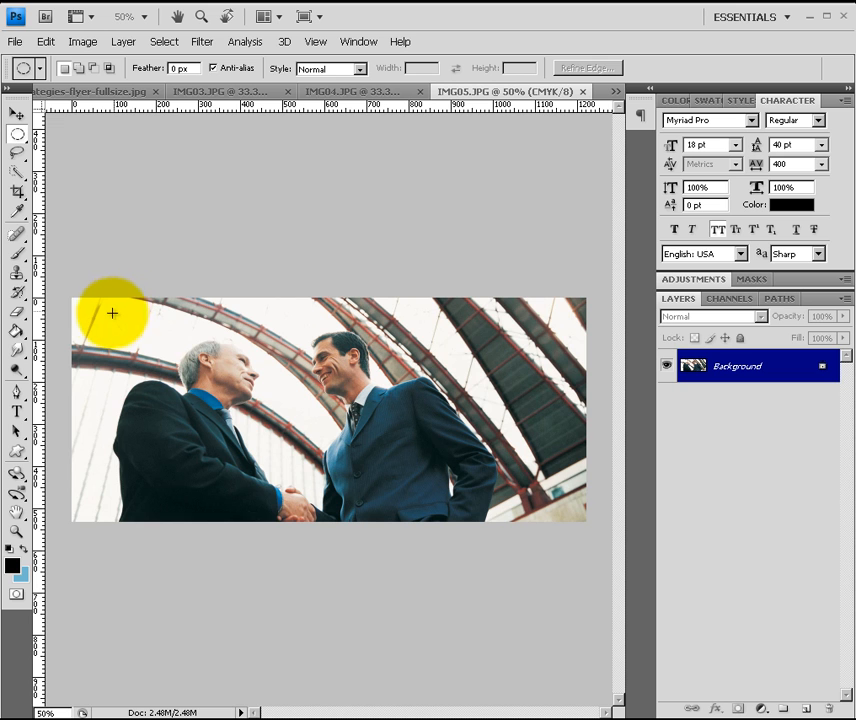
Step: Make a circular selection about 500 px across and position it over the two men's faces and handshake in IMG05.JPG
drag(100, 307, 573, 516)
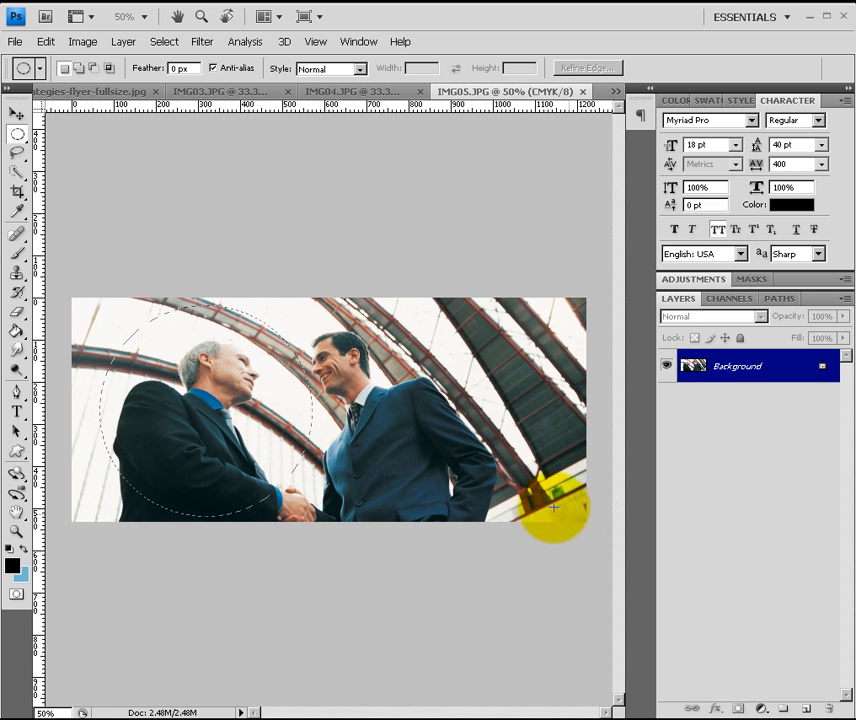
click(219, 379)
drag(197, 418, 288, 400)
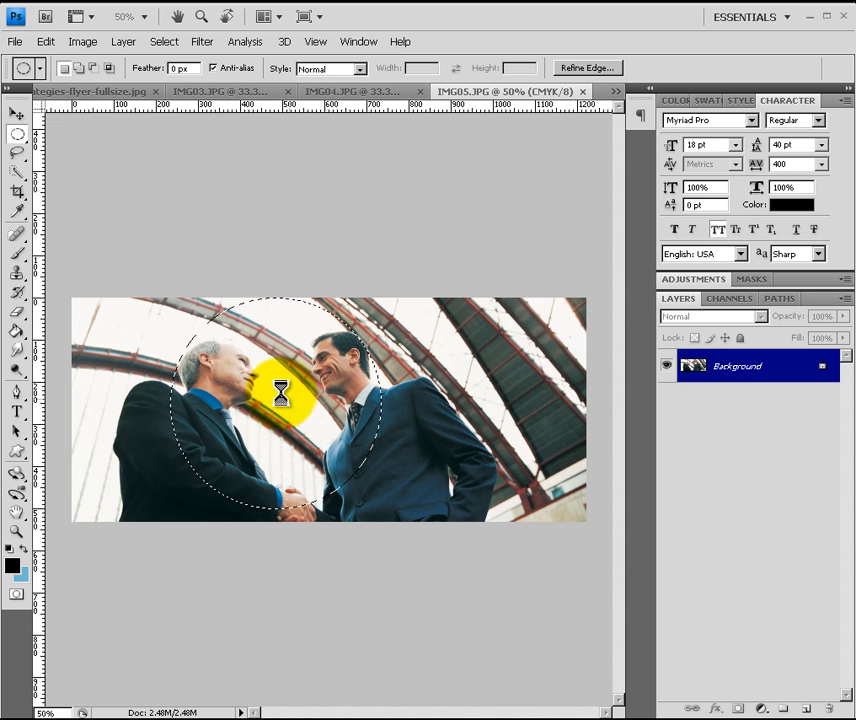
Step: Copy the circular handshake selection and paste it into the investment-strategies flyer
click(46, 41)
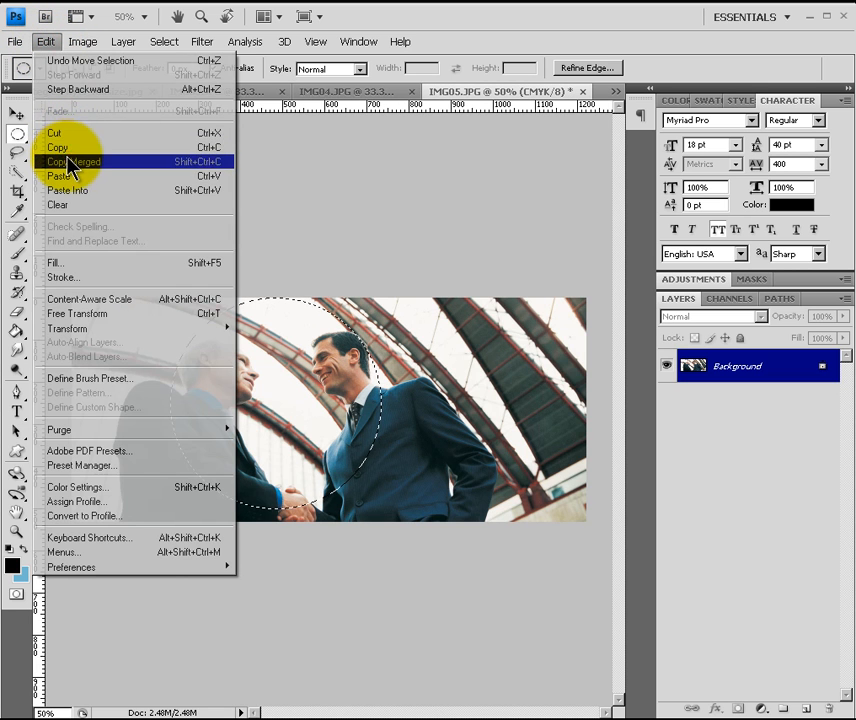
click(66, 151)
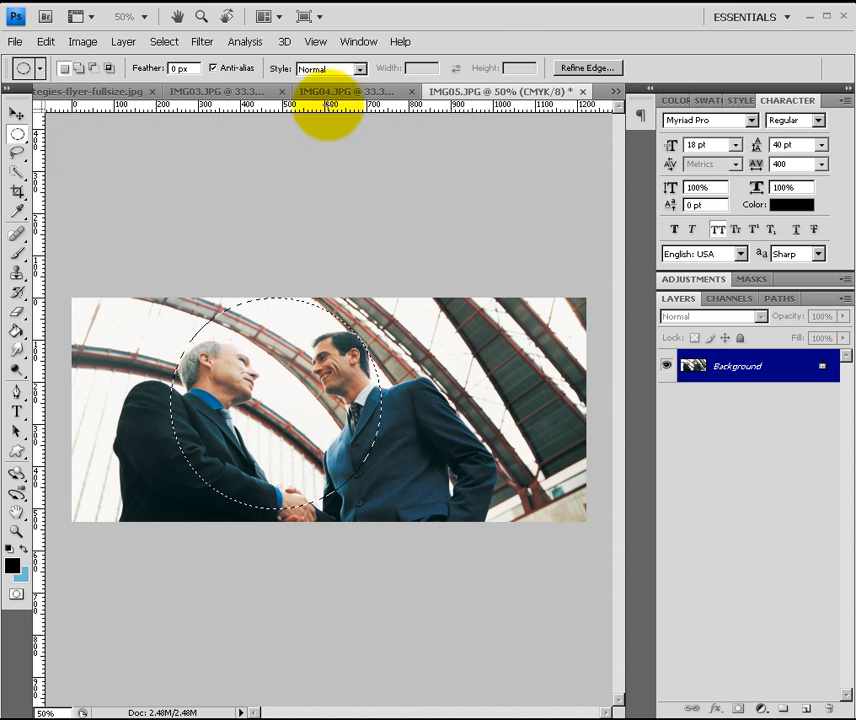
click(102, 94)
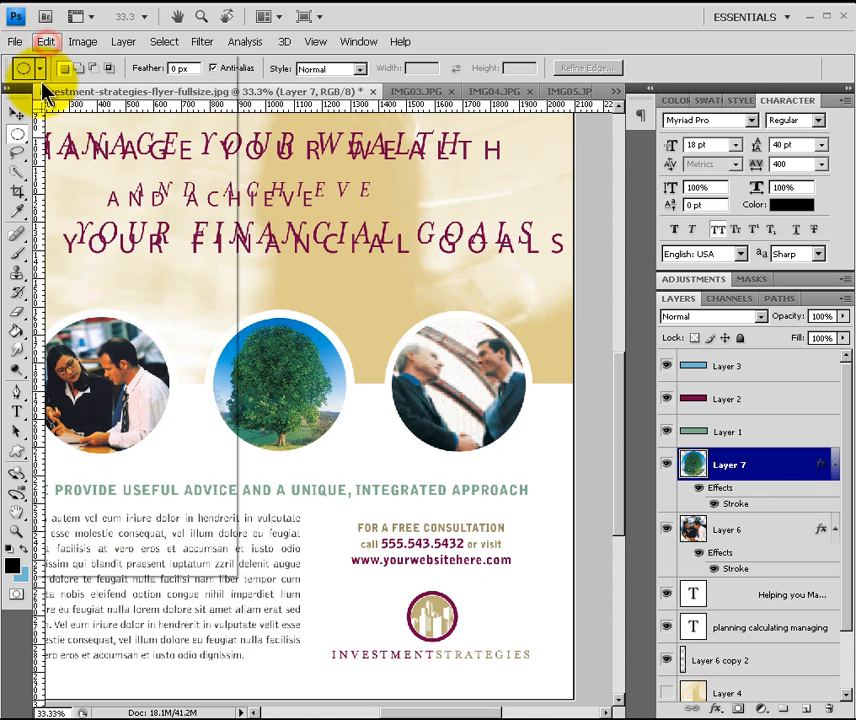
click(46, 41)
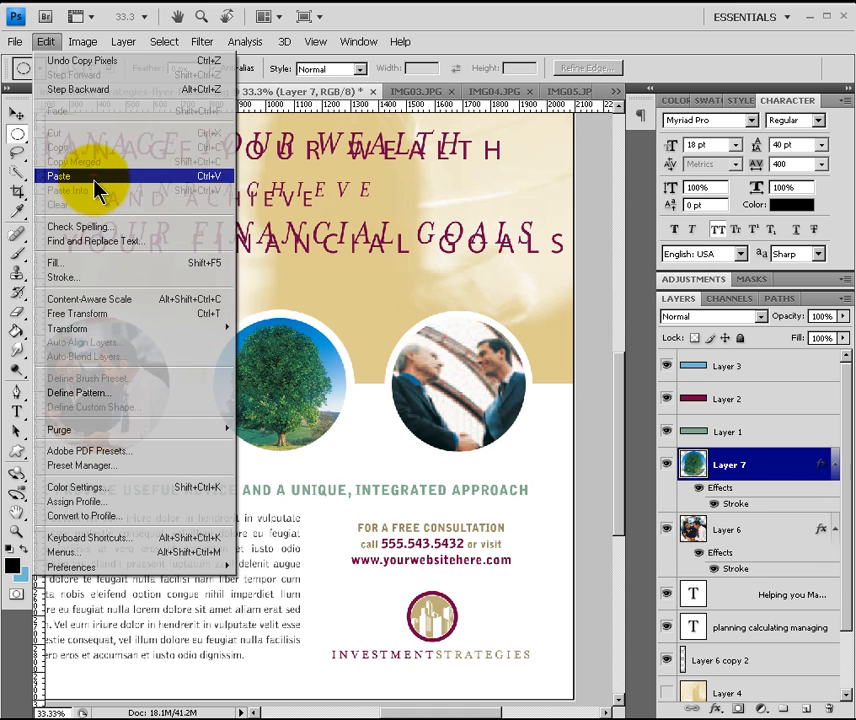
click(93, 177)
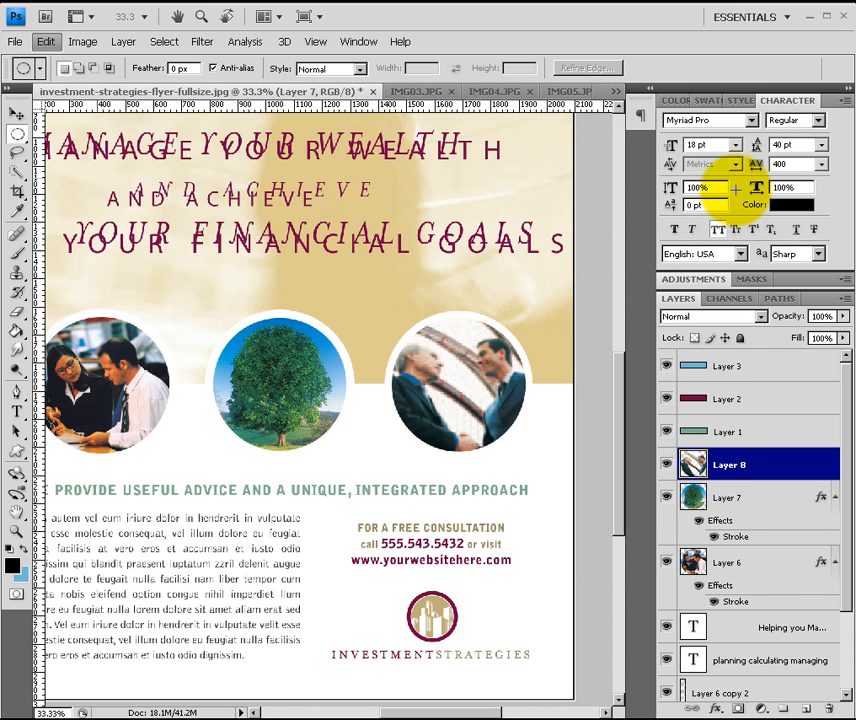
Step: Paste the copied layer style onto the handshake photo's Layer 8 and move the photo over the flyer's original handshake circle
right_click(764, 467)
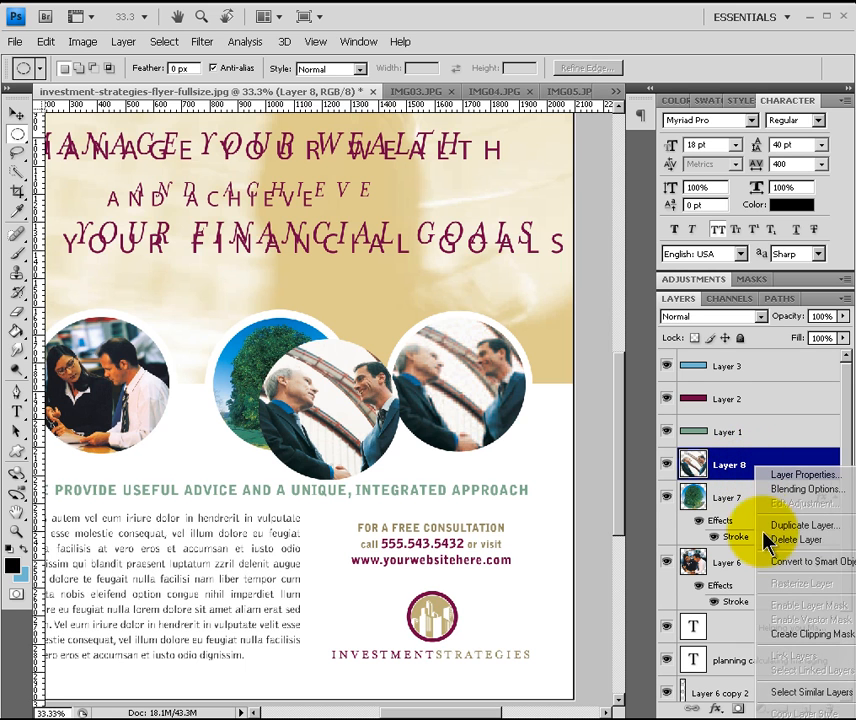
click(778, 710)
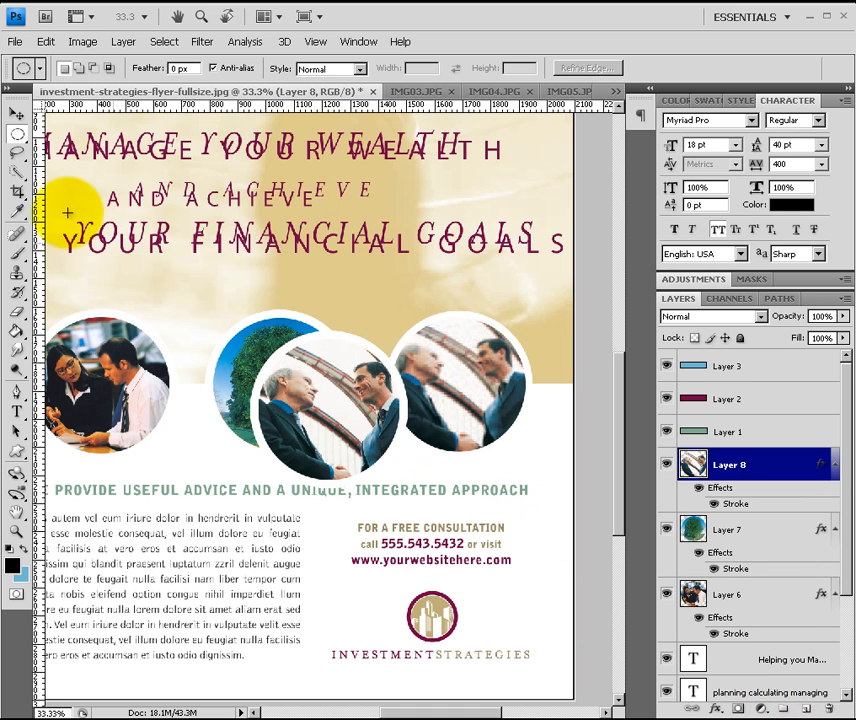
click(17, 114)
drag(316, 456, 449, 418)
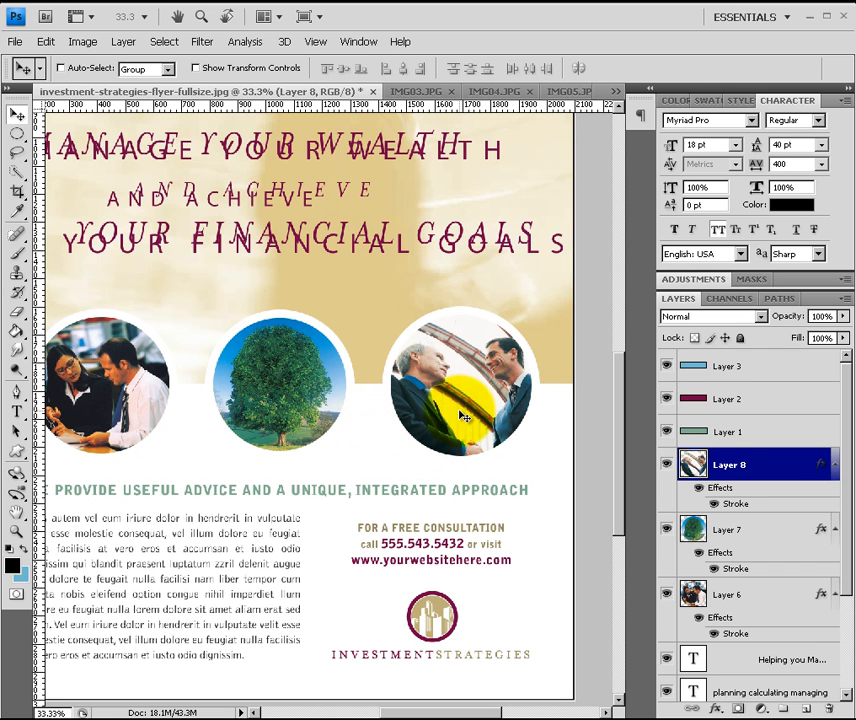
Step: Select the three circular photo layers, Layer 8, Layer 7 and Layer 6, together
ctrl+click(758, 538)
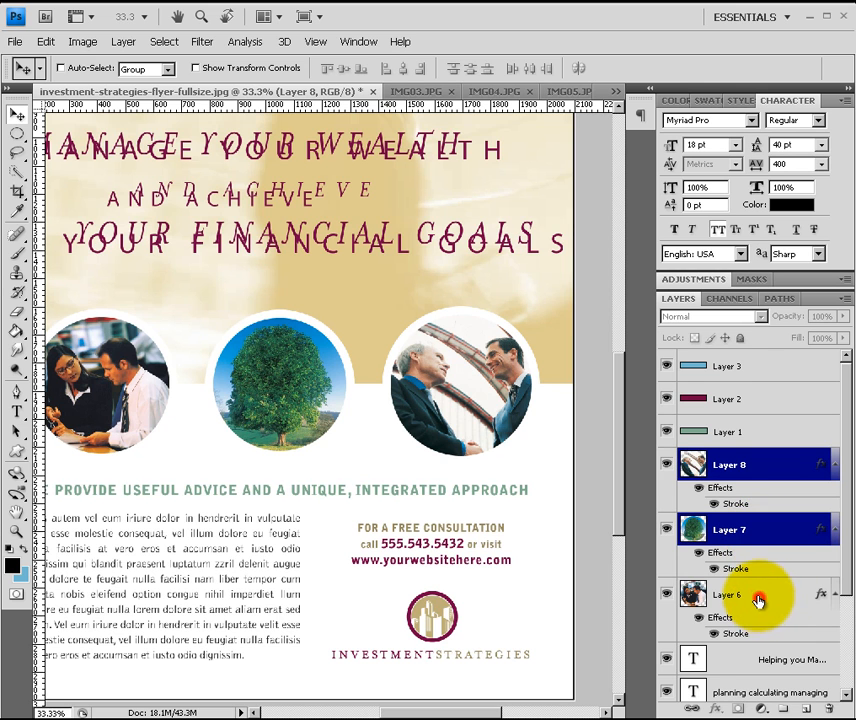
ctrl+click(758, 600)
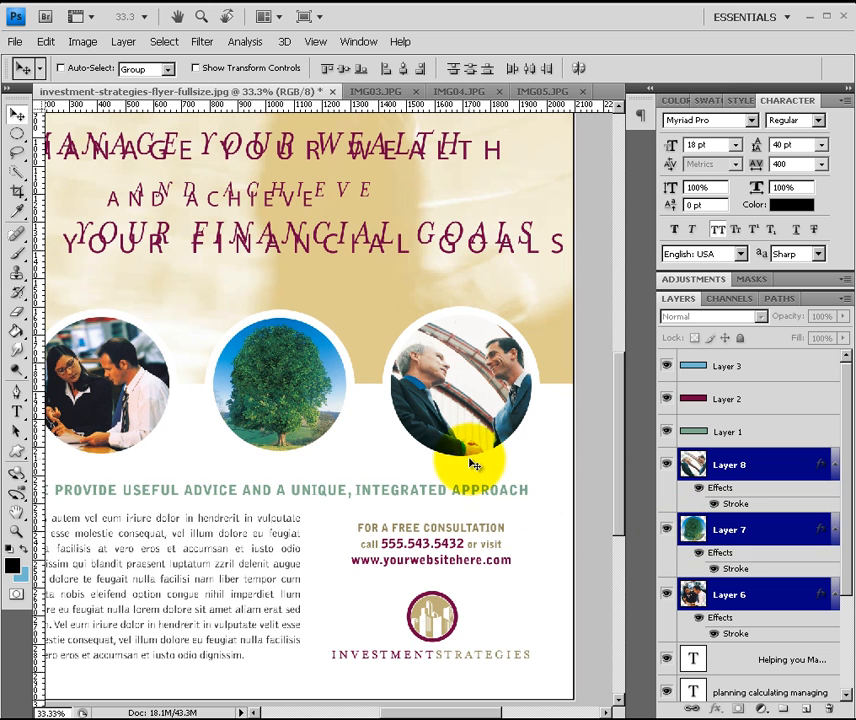